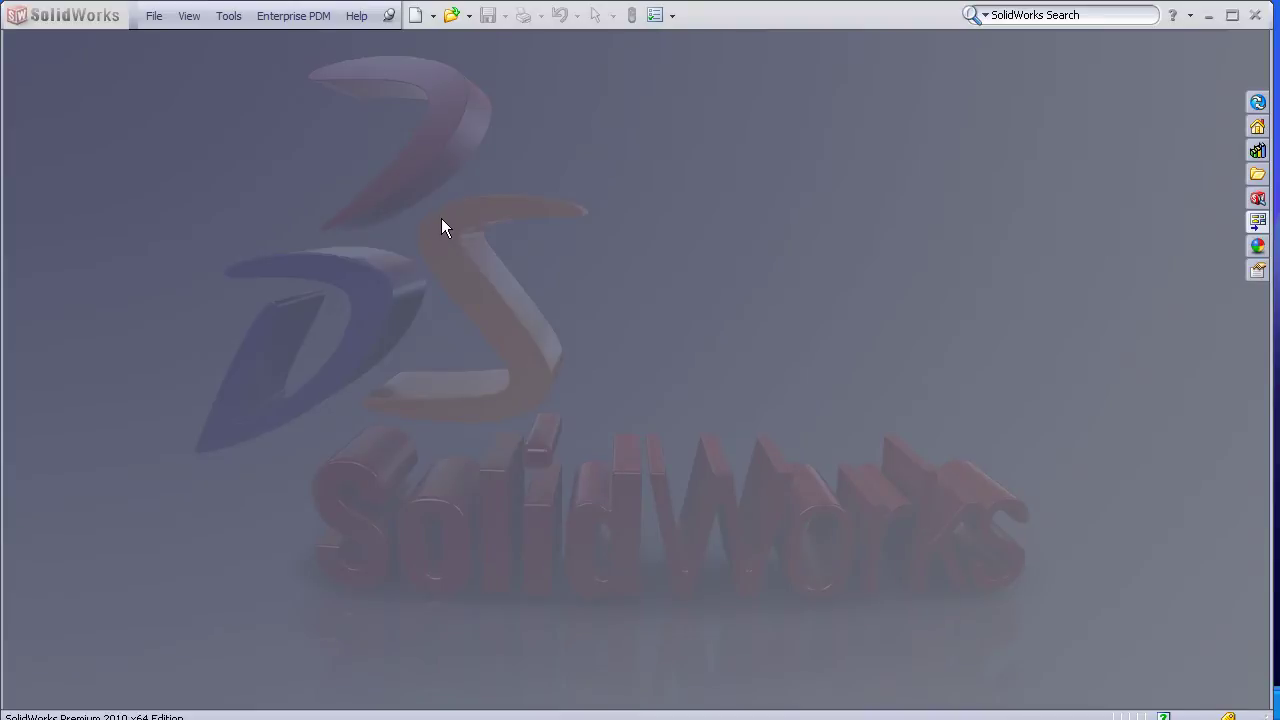
Open the recent part file DX Demo2.SLDPRT
left_click(154, 15)
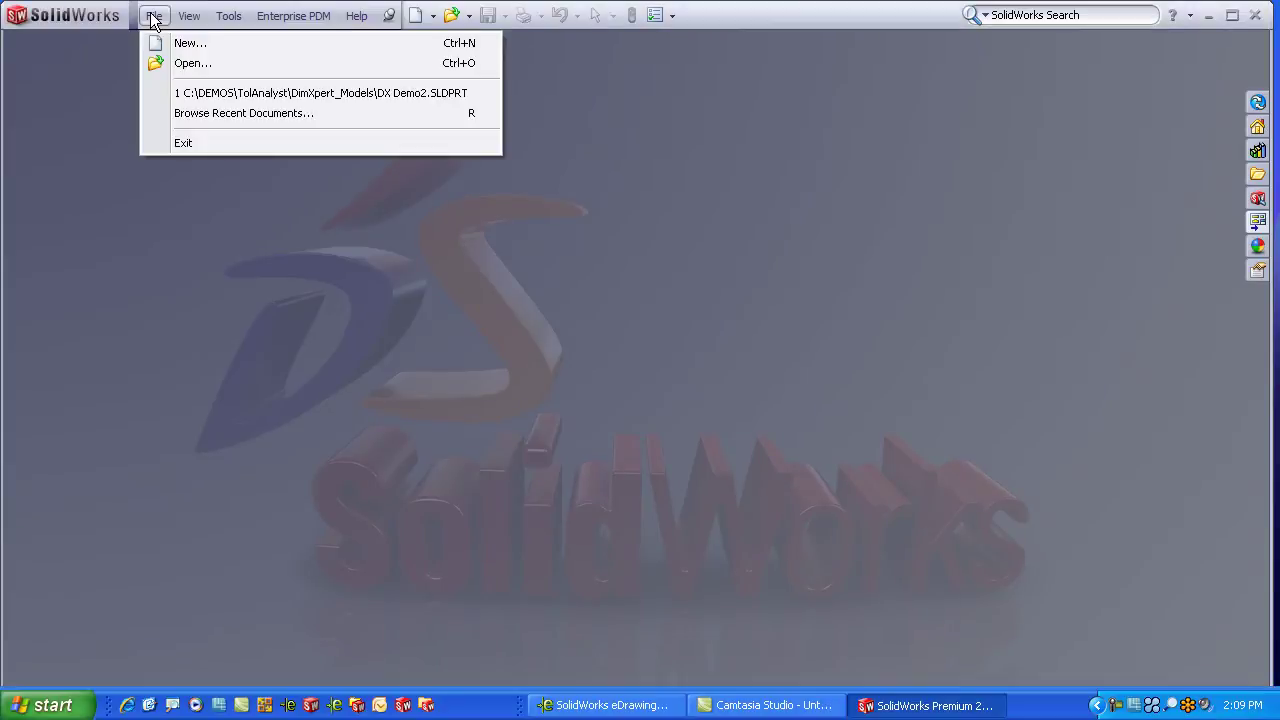
left_click(200, 92)
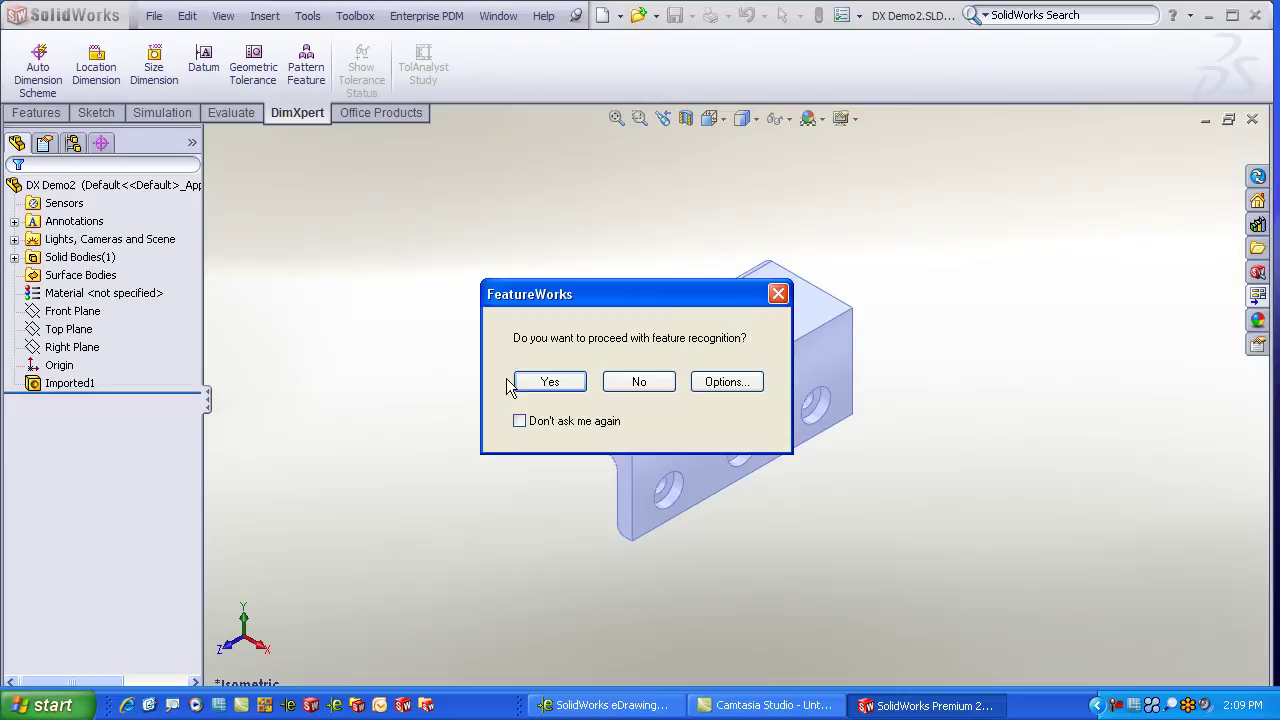
left_click(656, 383)
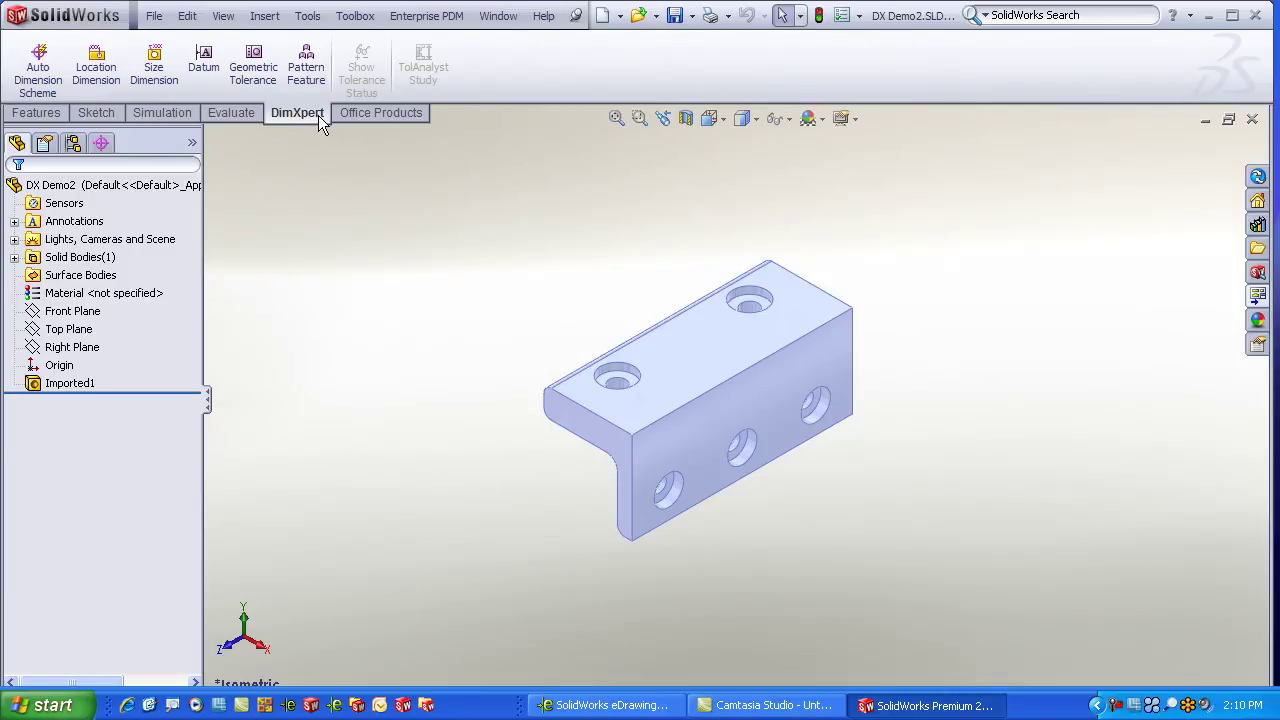
Apply an Auto Dimension Scheme with end, top and front faces as primary, secondary and tertiary datums
left_click(38, 70)
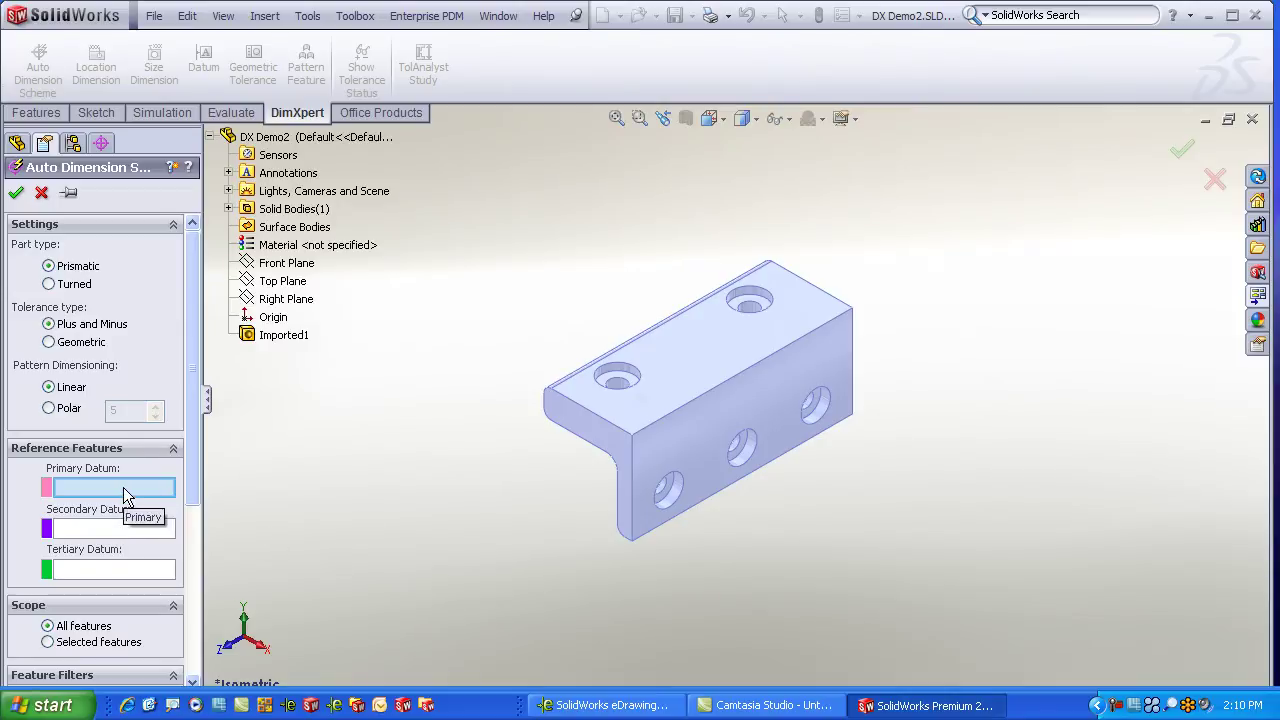
left_click(596, 433)
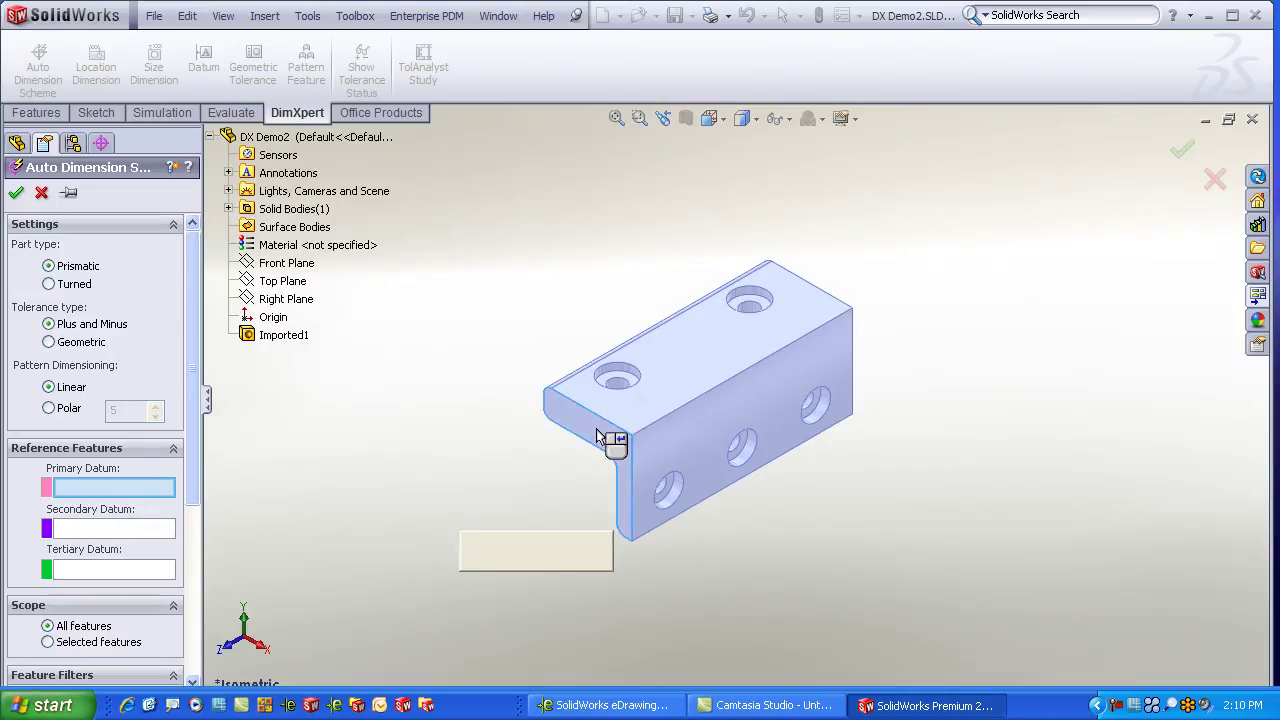
left_click(679, 397)
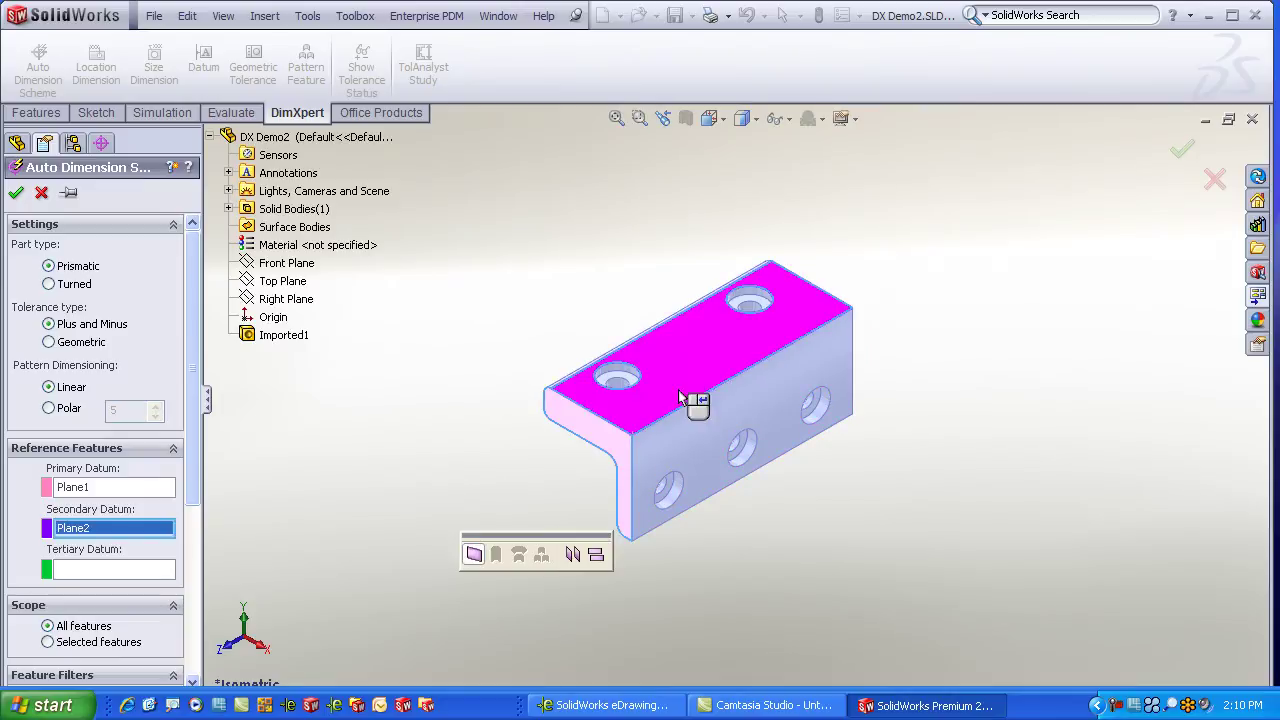
left_click(693, 428)
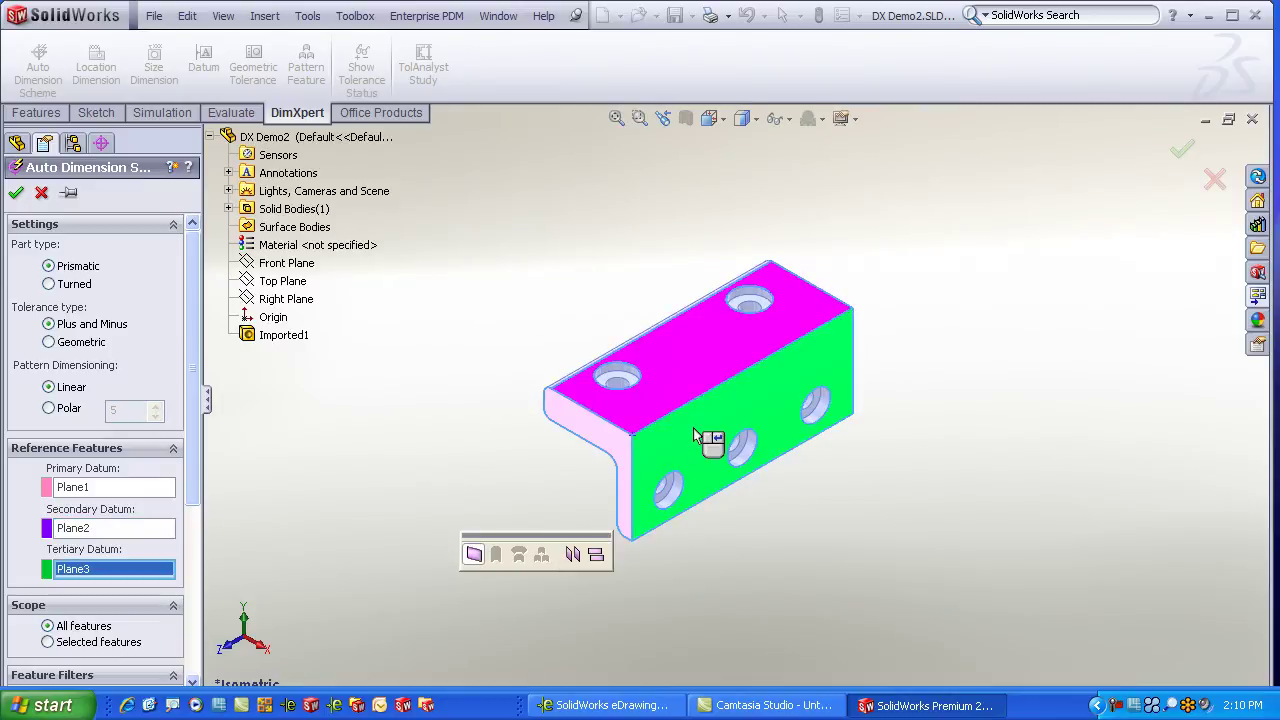
left_click(16, 192)
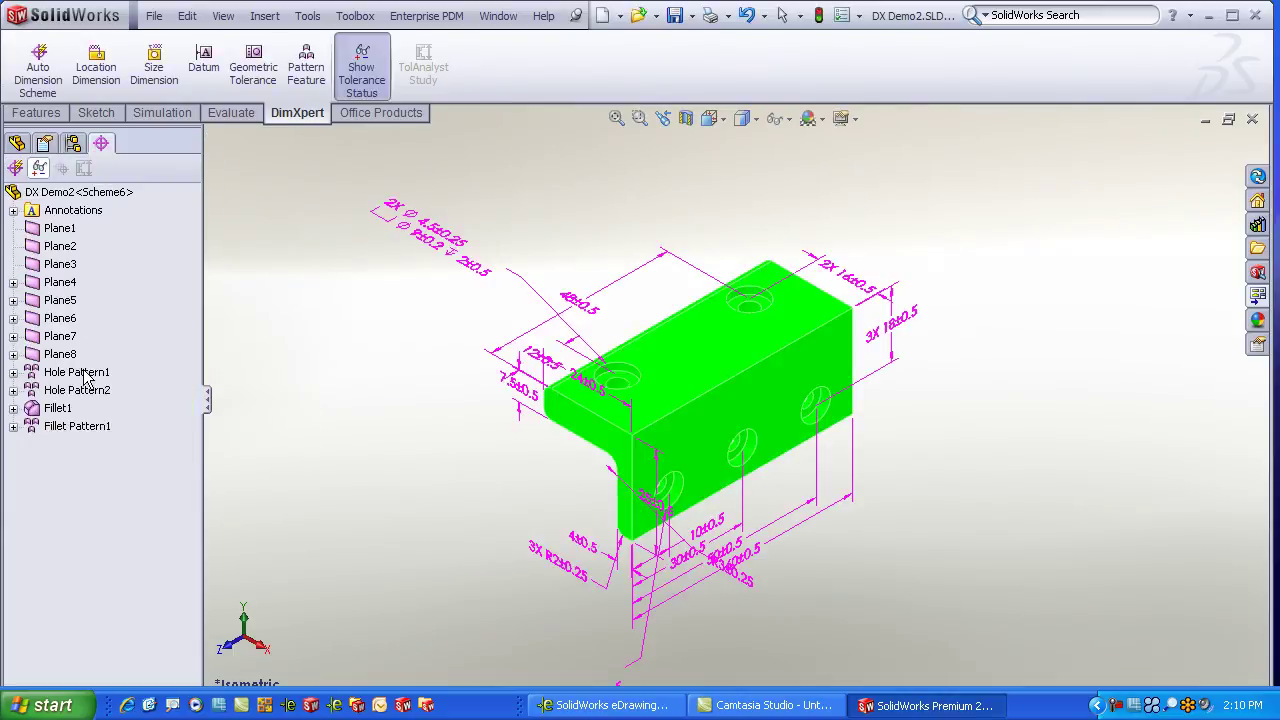
Move the 2X Ø4.5±0.25 hole callout to a new spot beside the bracket
middle_click_drag(391, 486, 350, 476)
scroll(561, 344, "down", 3)
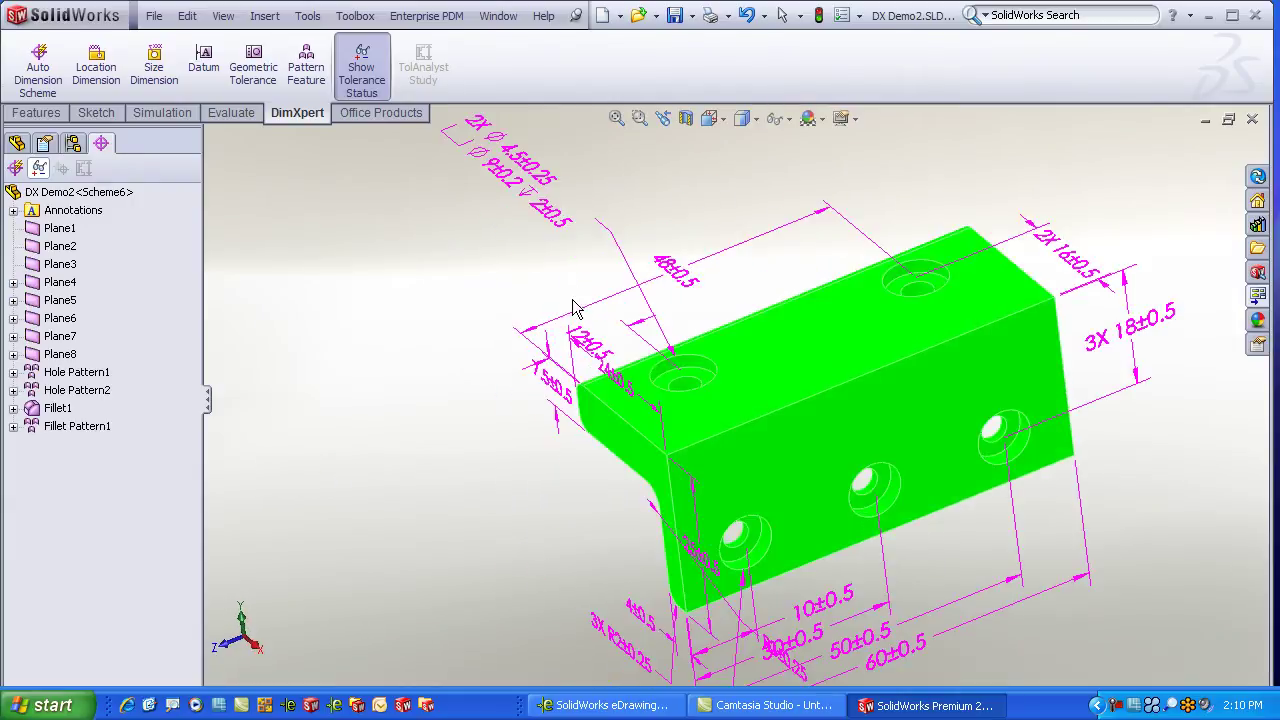
left_click_drag(540, 188, 440, 252)
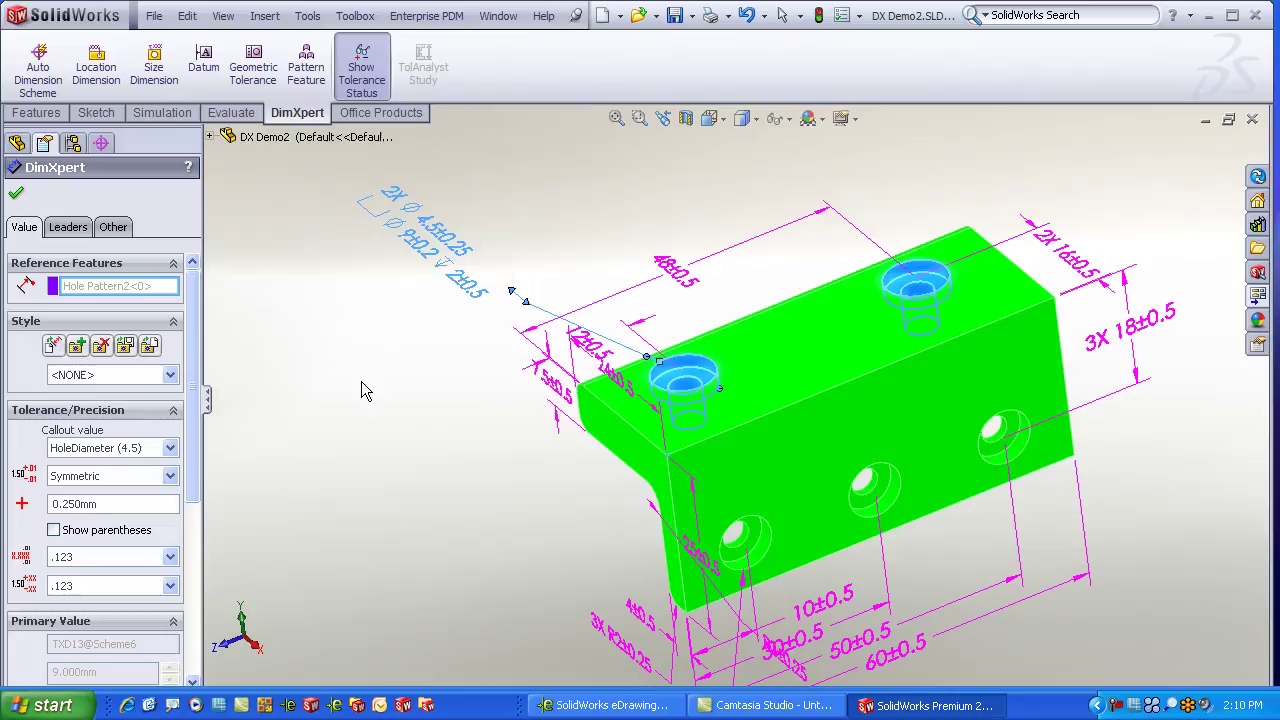
left_click(16, 193)
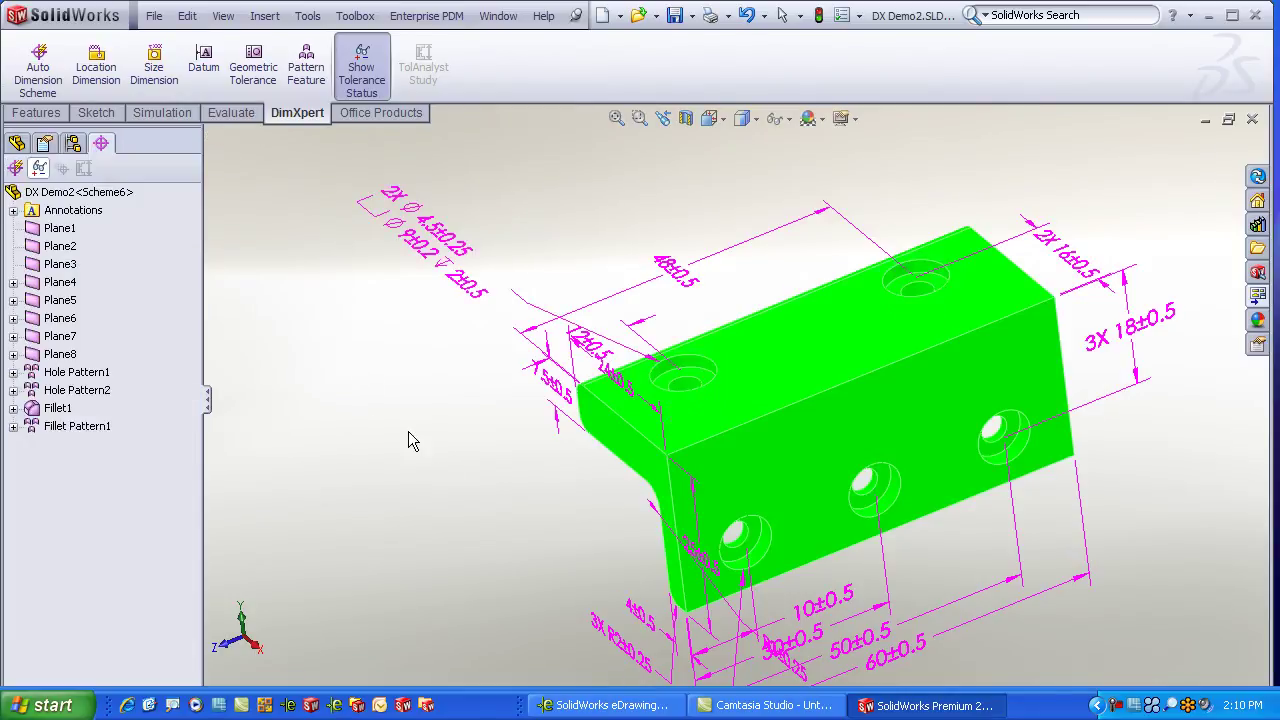
middle_click_drag(408, 435, 452, 423)
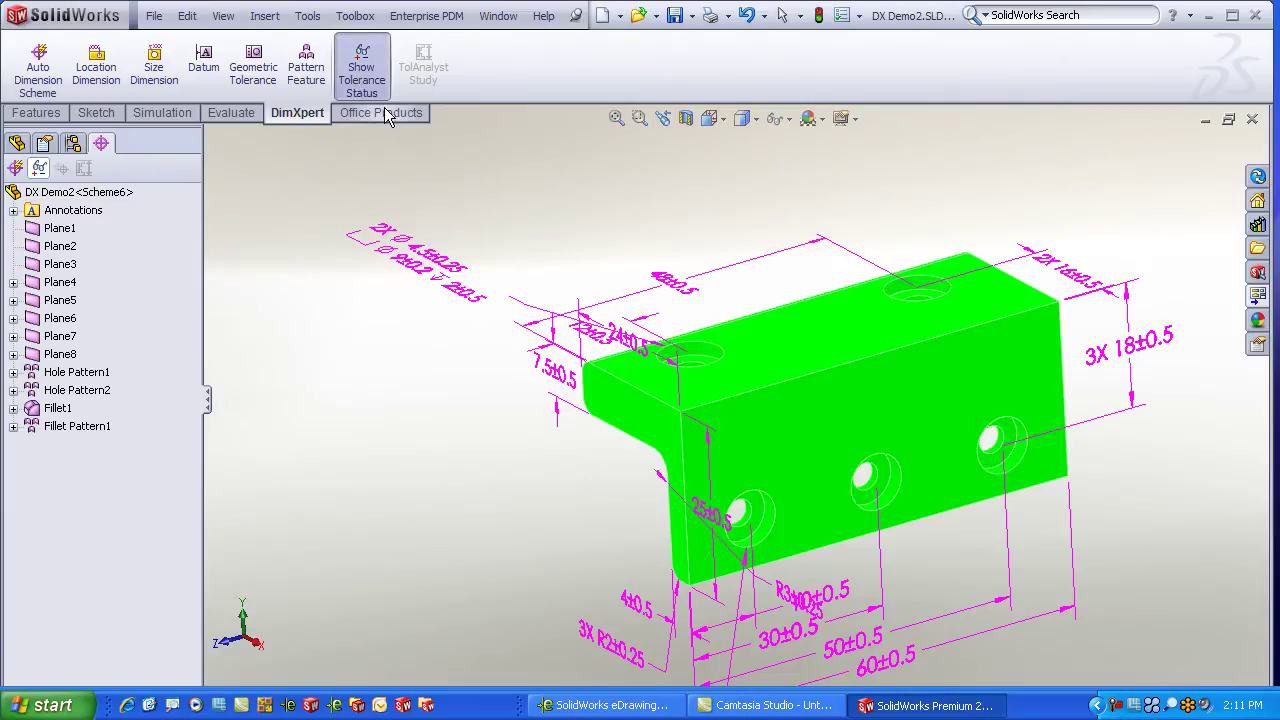
mouse_move(720, 245)
middle_mouse_down()
mouse_move(451, 263)
mouse_move(723, 231)
middle_mouse_up()
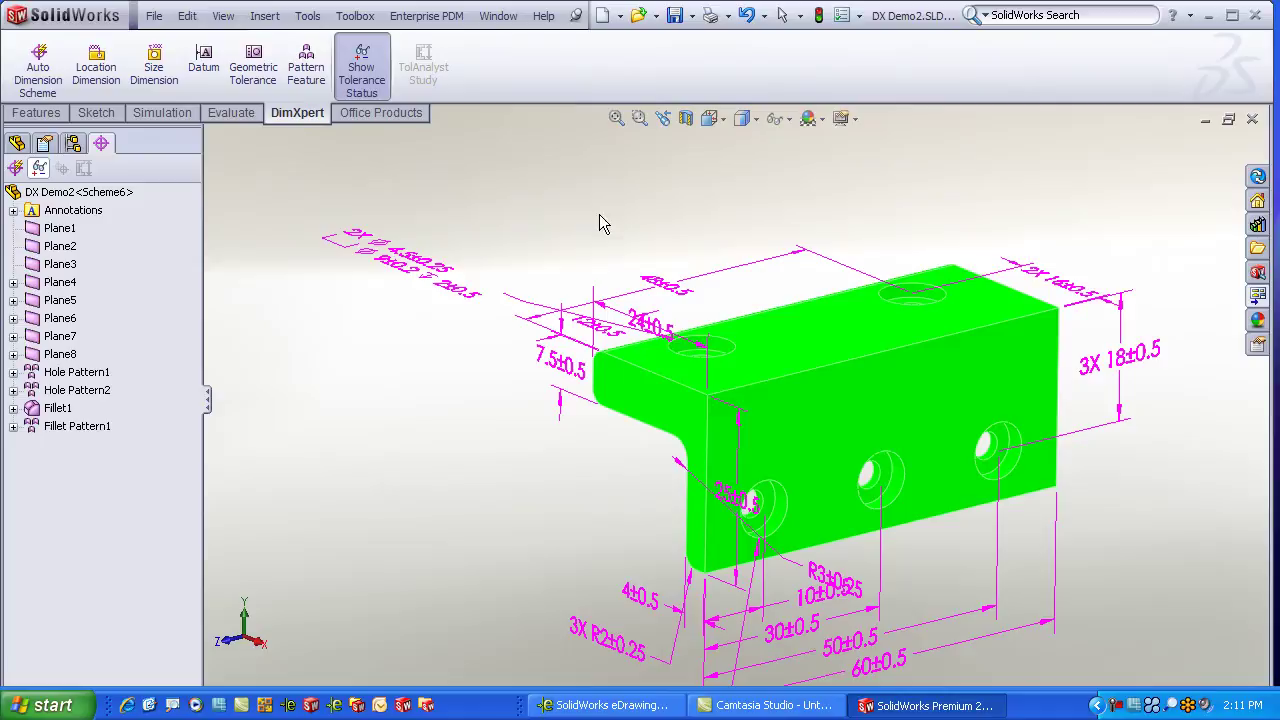
With tolerance colouring off, add a 60±0.5 location dimension, then re-enable tolerance colouring
left_click(361, 70)
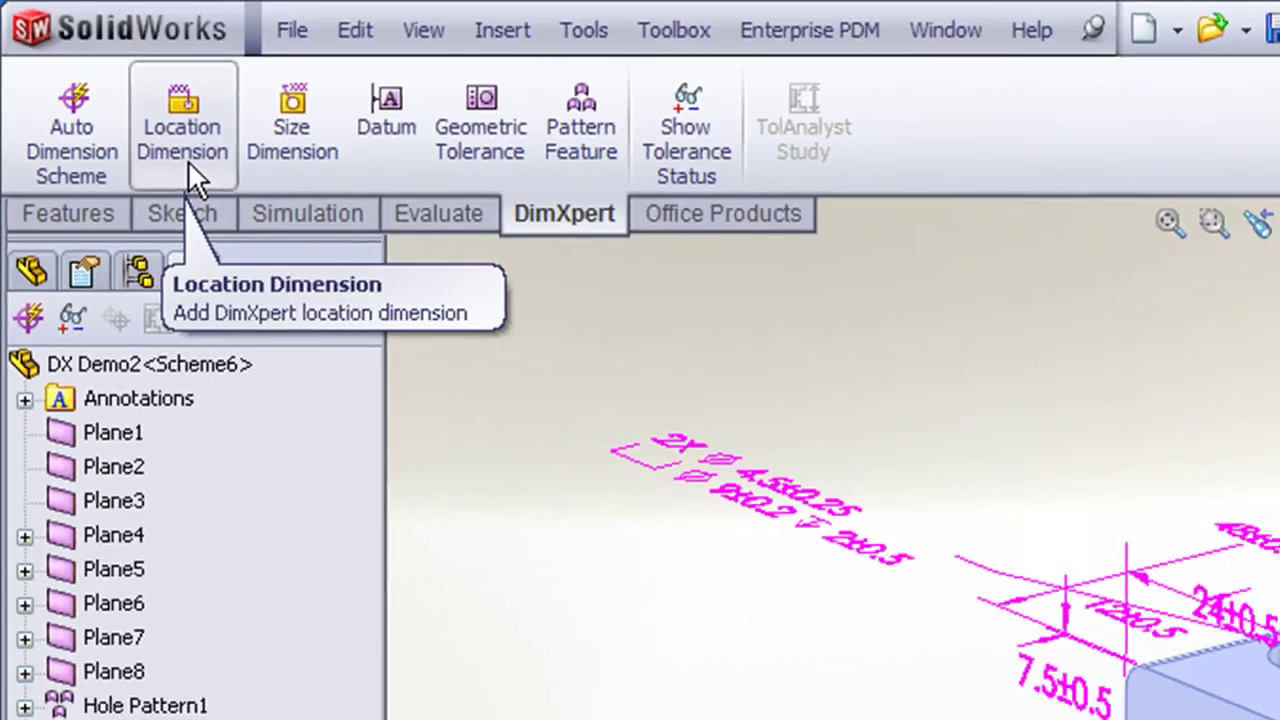
left_click(193, 163)
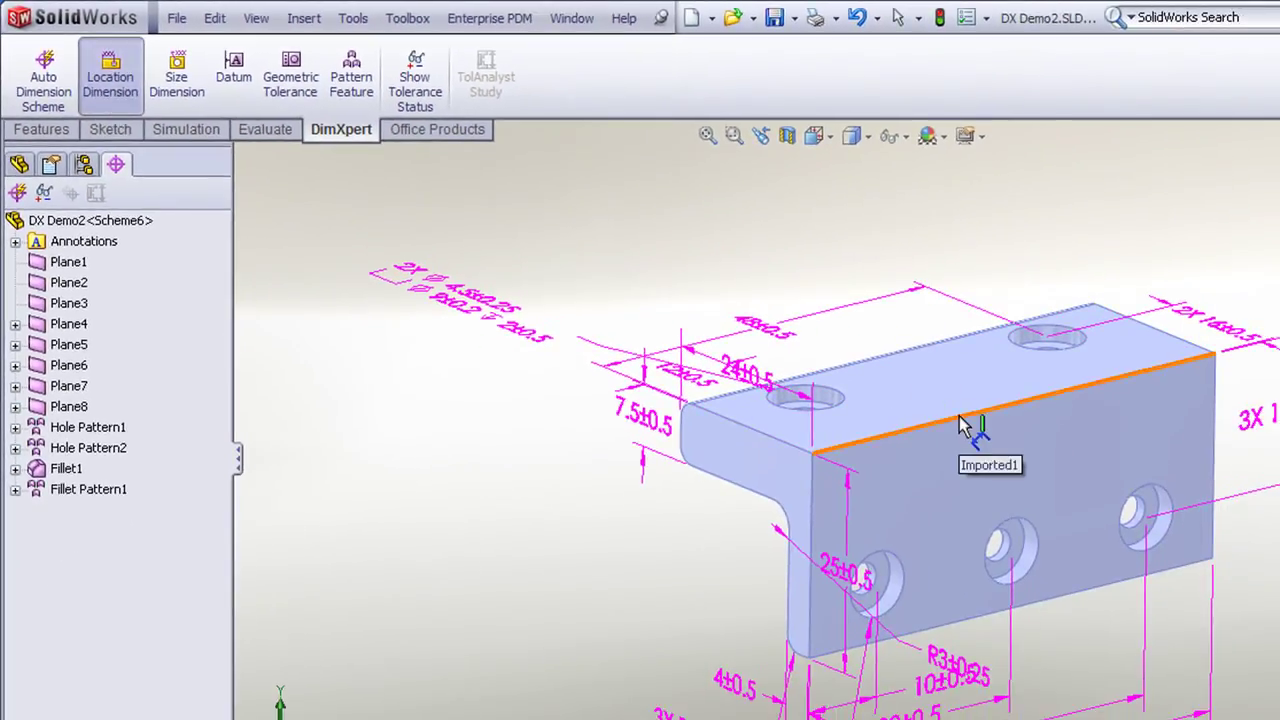
left_click(960, 428)
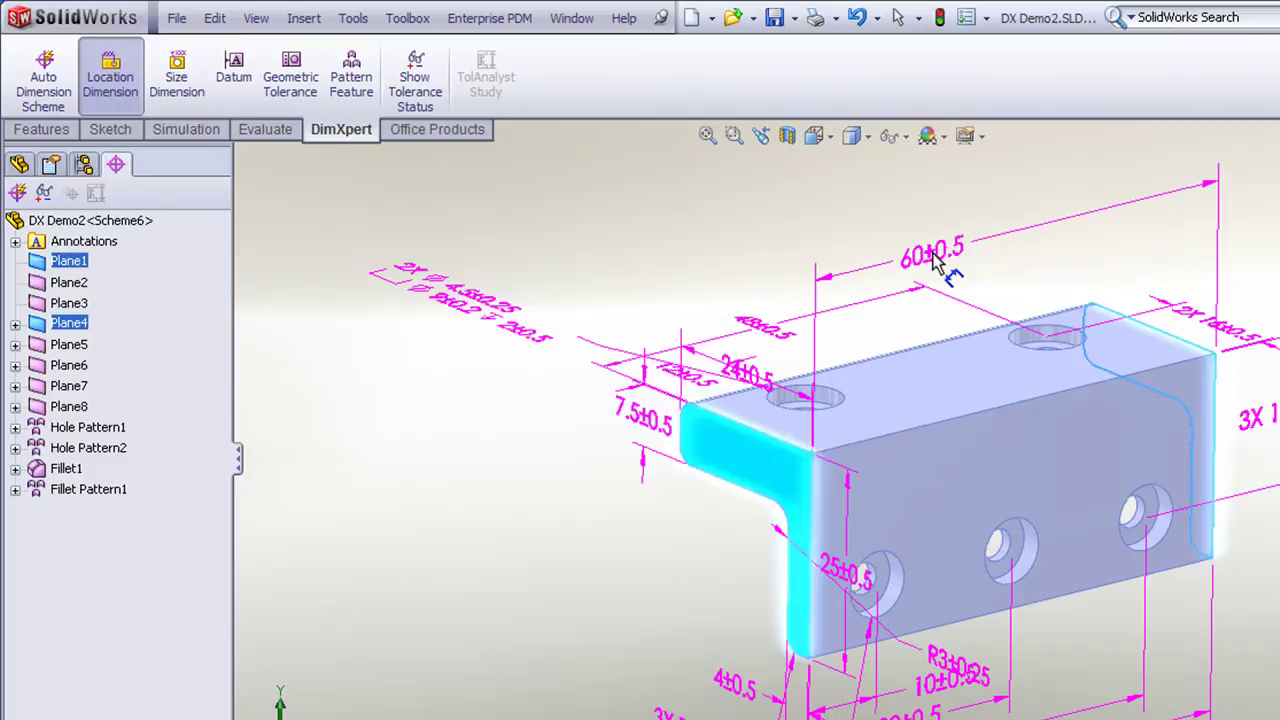
left_click(938, 265)
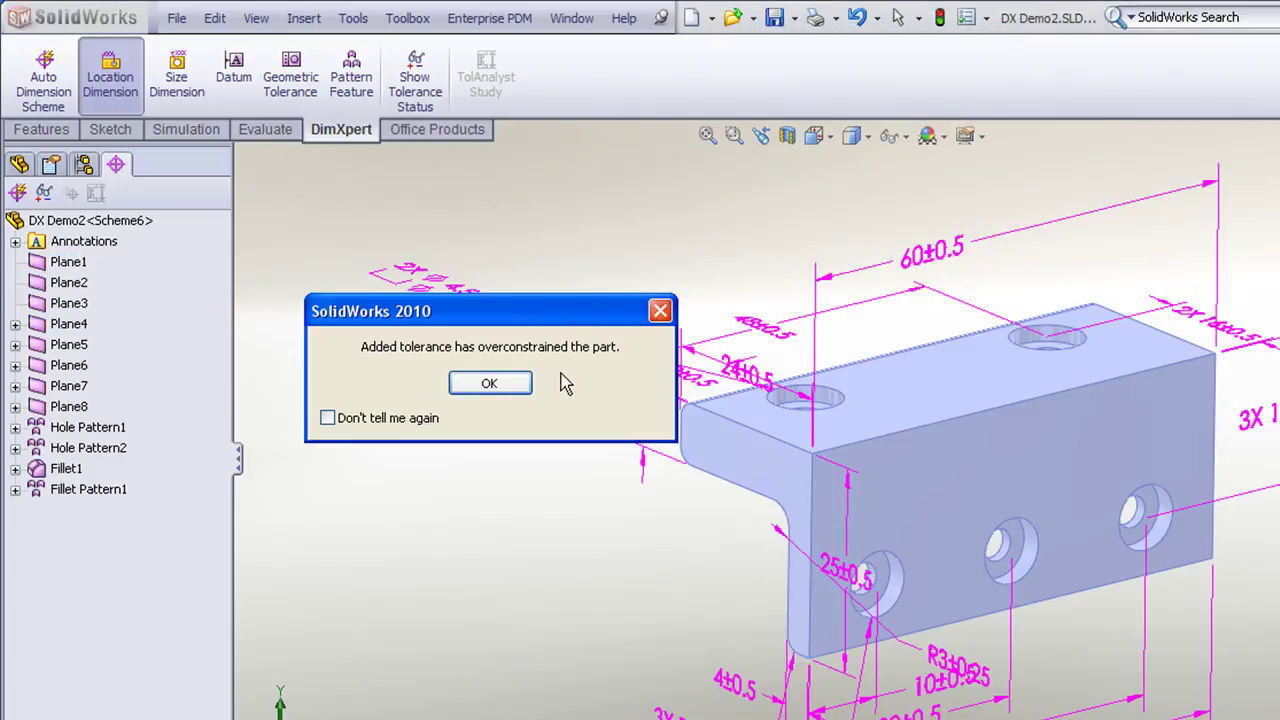
left_click(501, 388)
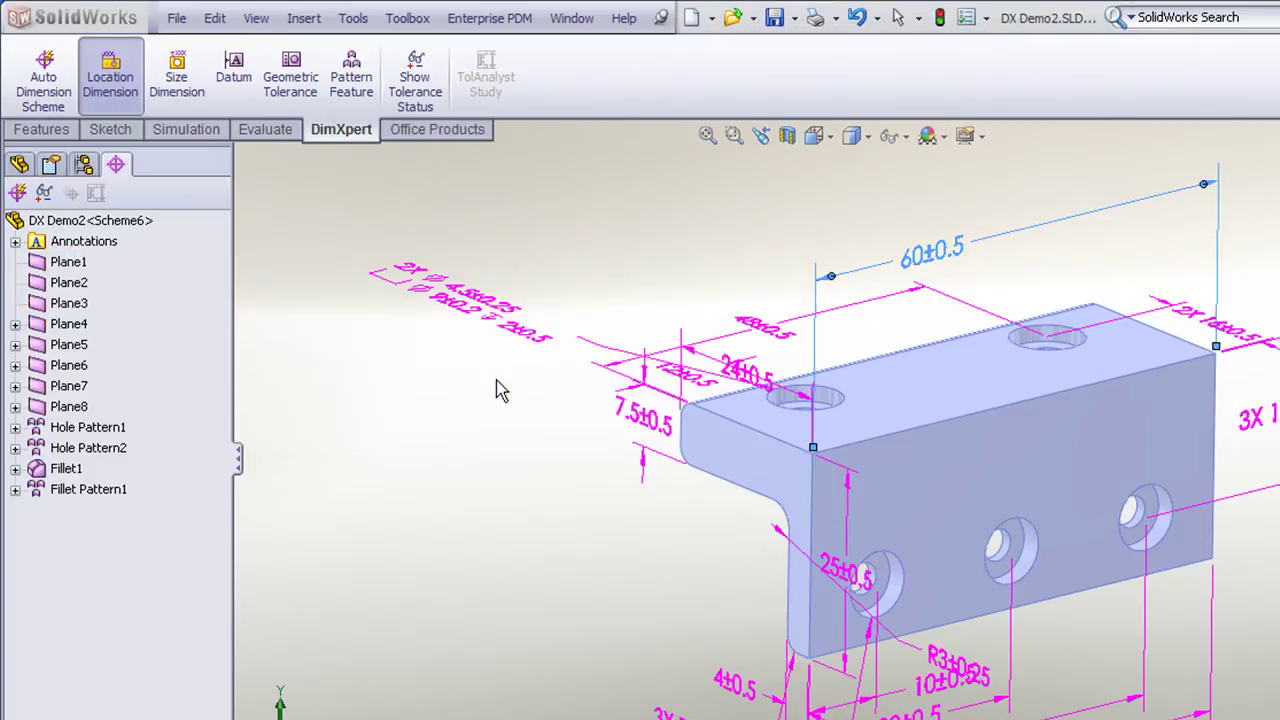
left_click(417, 92)
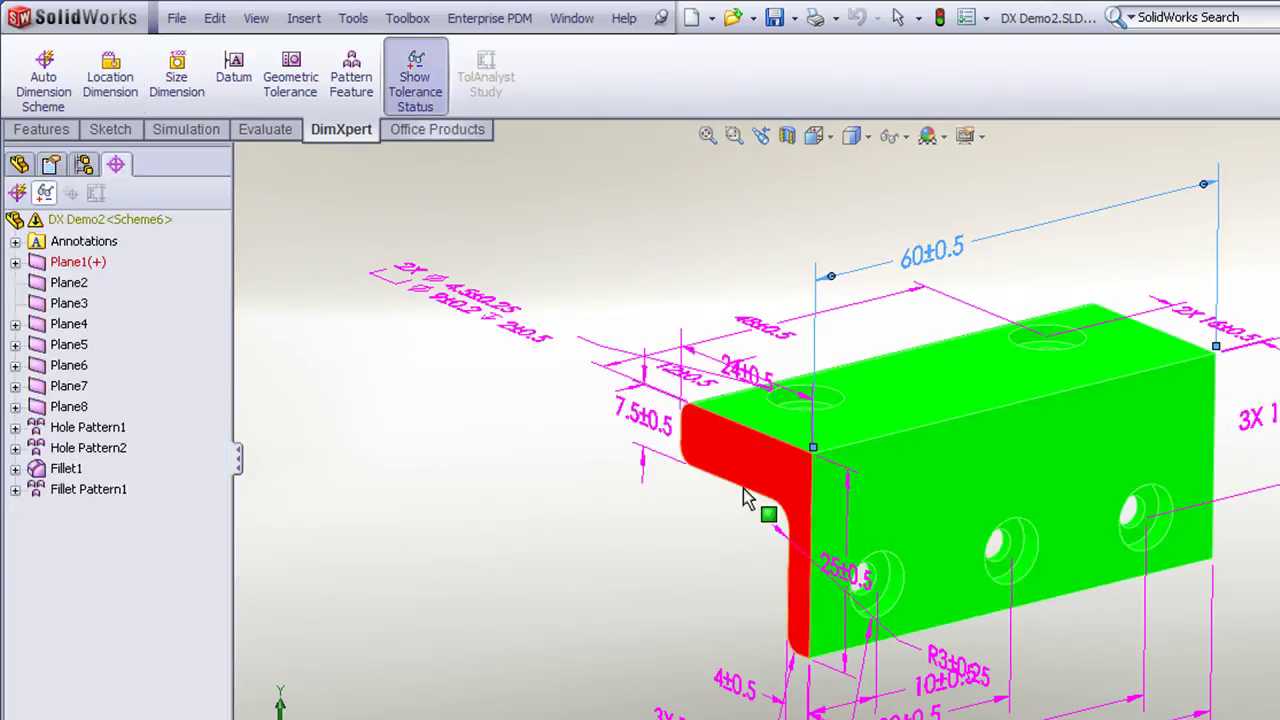
middle_click_drag(835, 490, 954, 466)
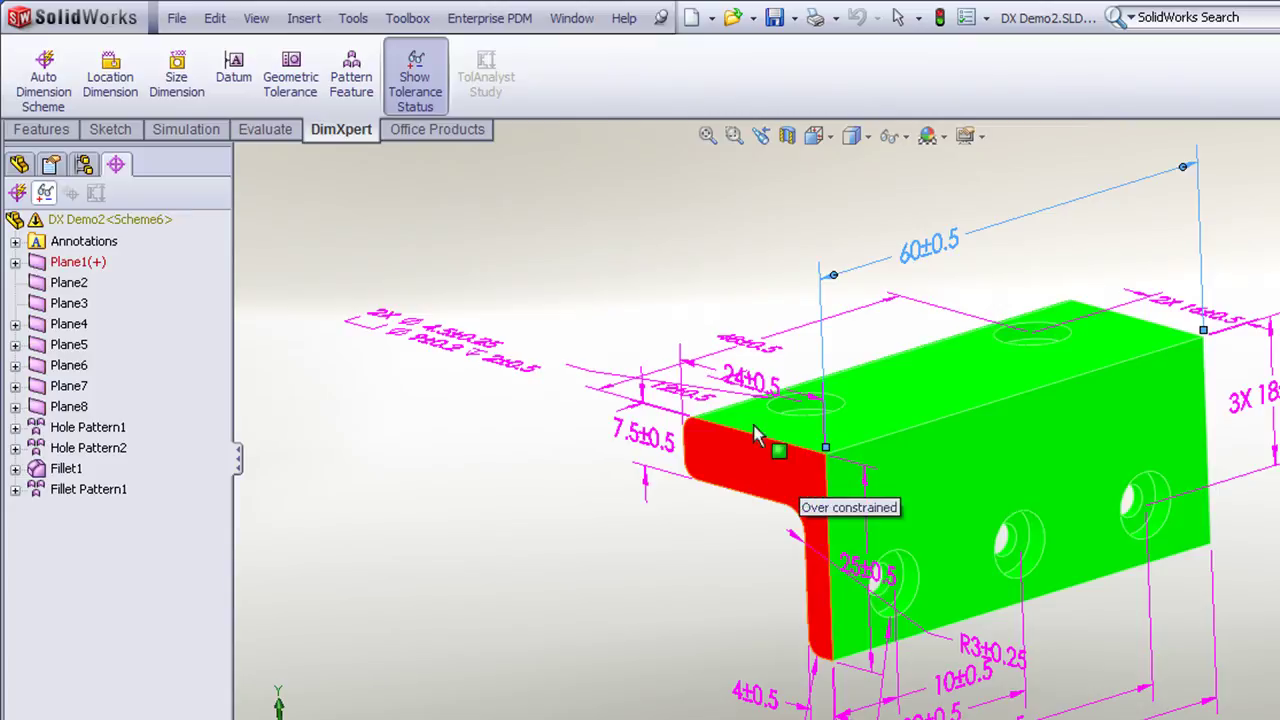
Select the 60±0.5 dimension and toggle tolerance status colouring on and off
left_click(888, 253)
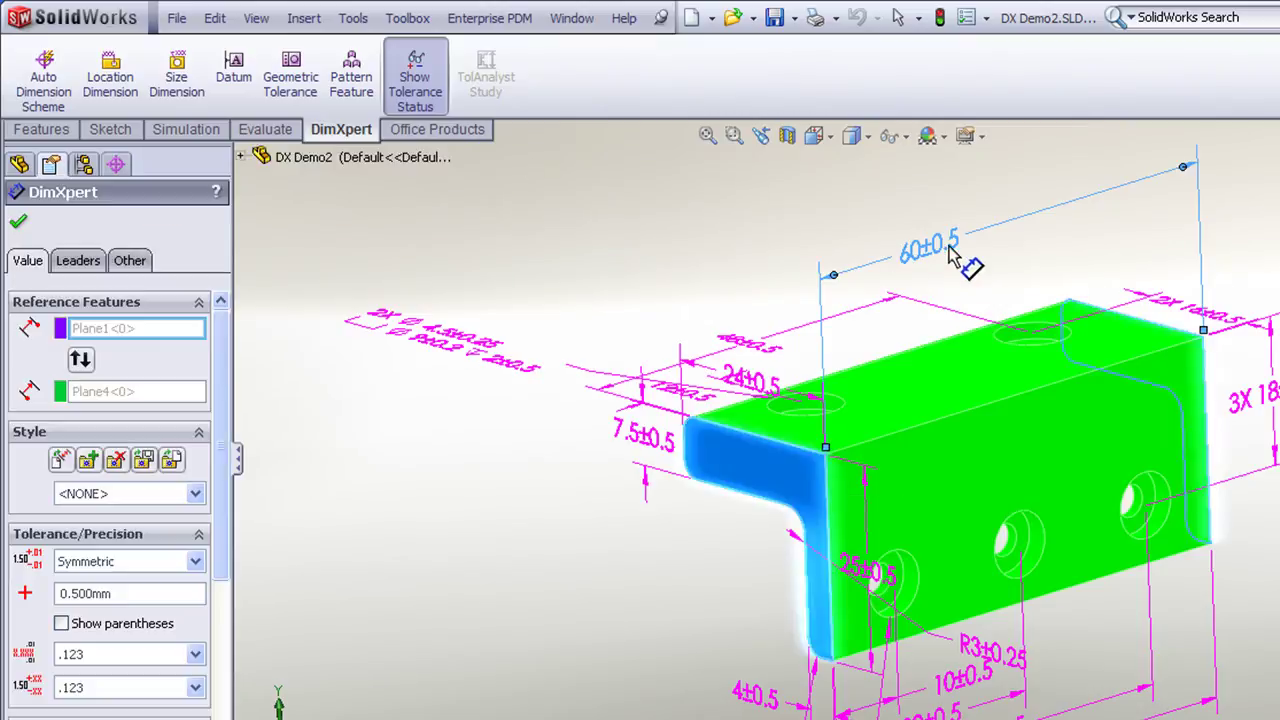
left_click(410, 92)
left_click(410, 92)
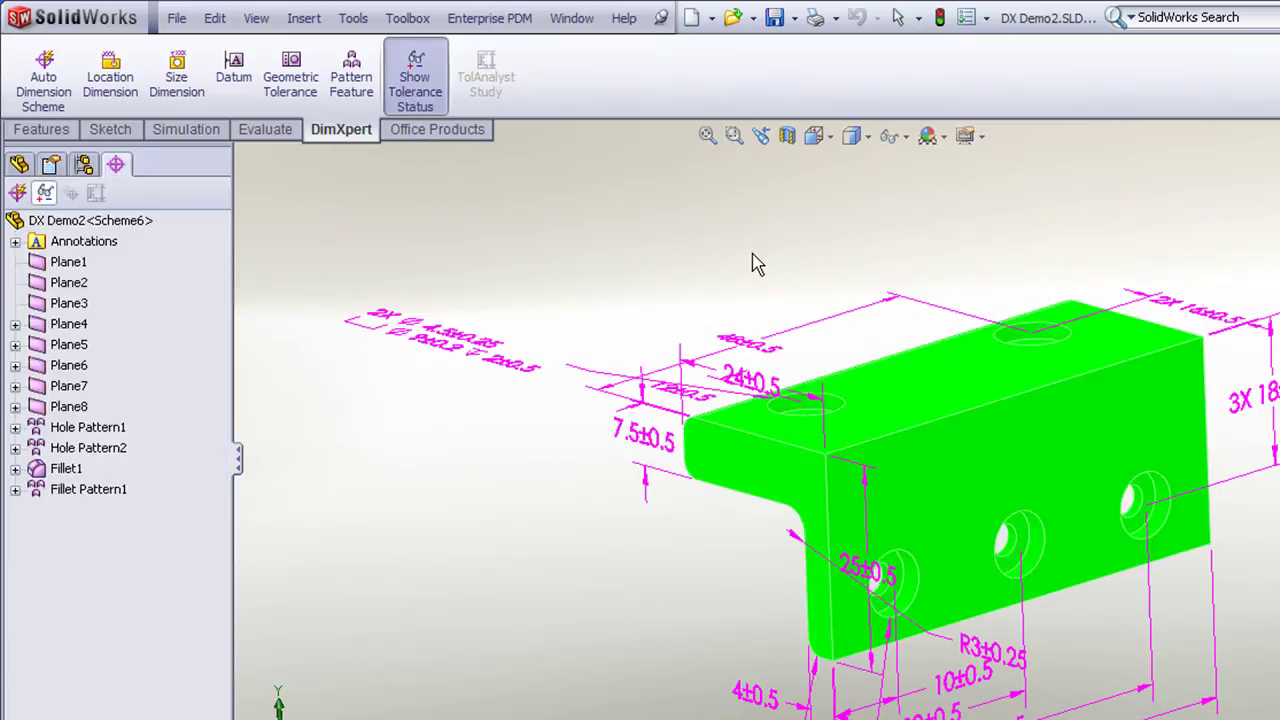
left_click(433, 98)
mouse_move(680, 352)
middle_mouse_down()
mouse_move(777, 377)
mouse_move(720, 395)
middle_mouse_up()
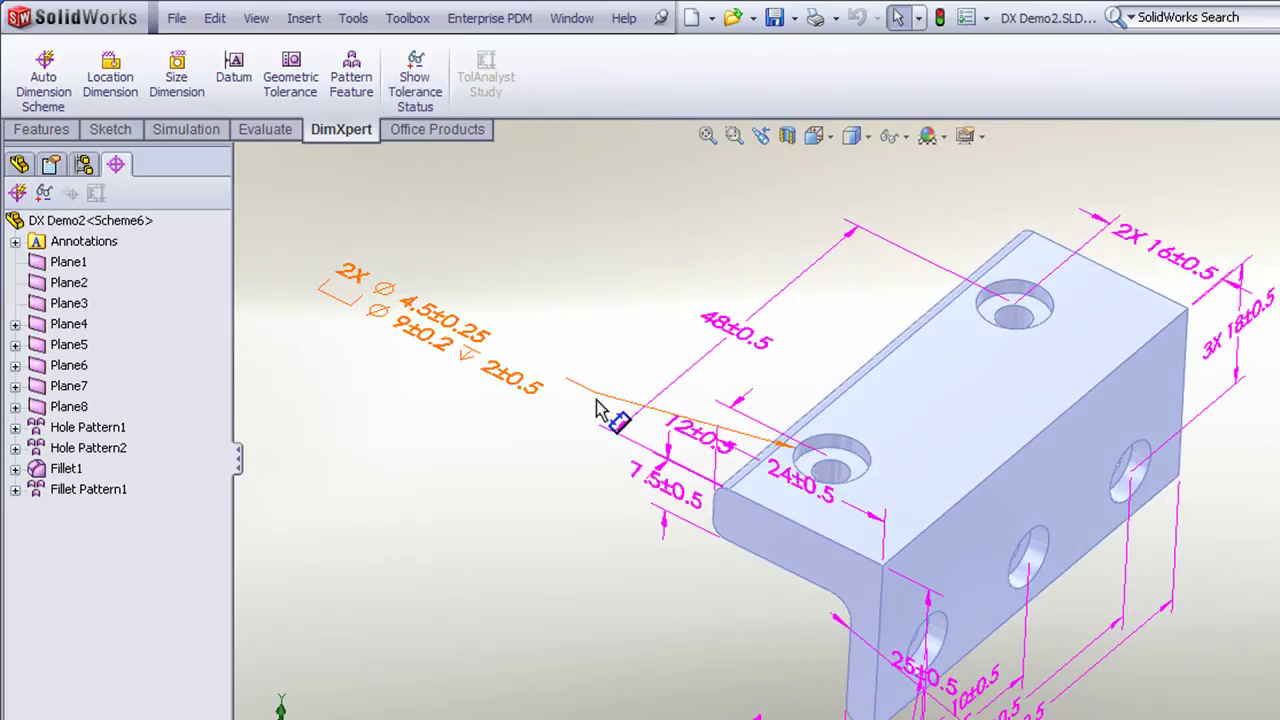
Delete the counterbored hole callout and show the bracket's tolerance status colouring
left_click(506, 293)
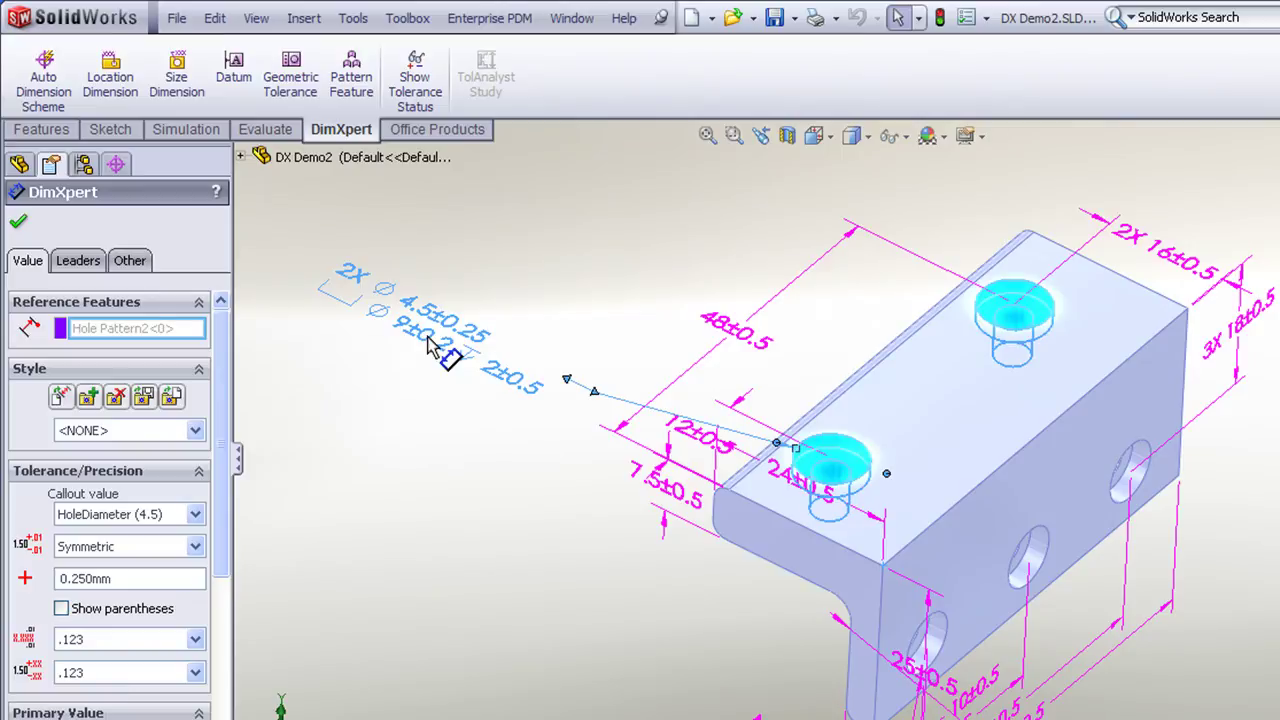
key("Delete")
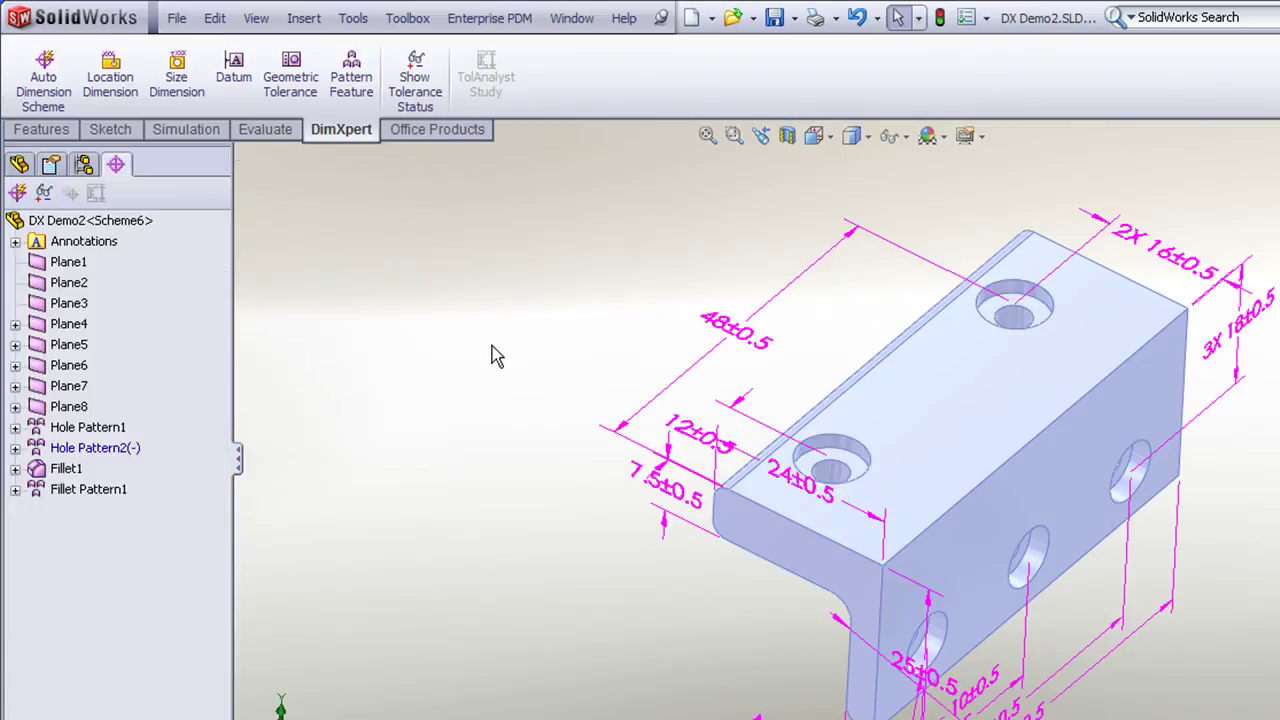
left_click(415, 84)
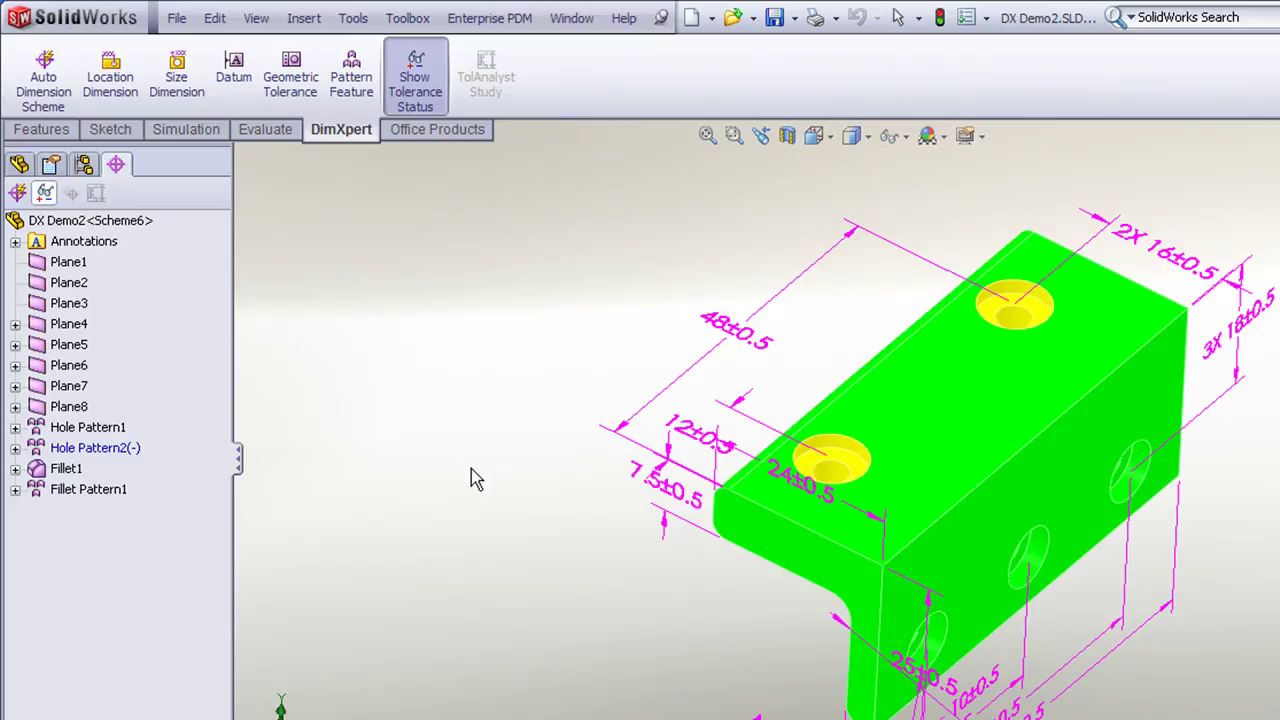
middle_click_drag(471, 506, 458, 448)
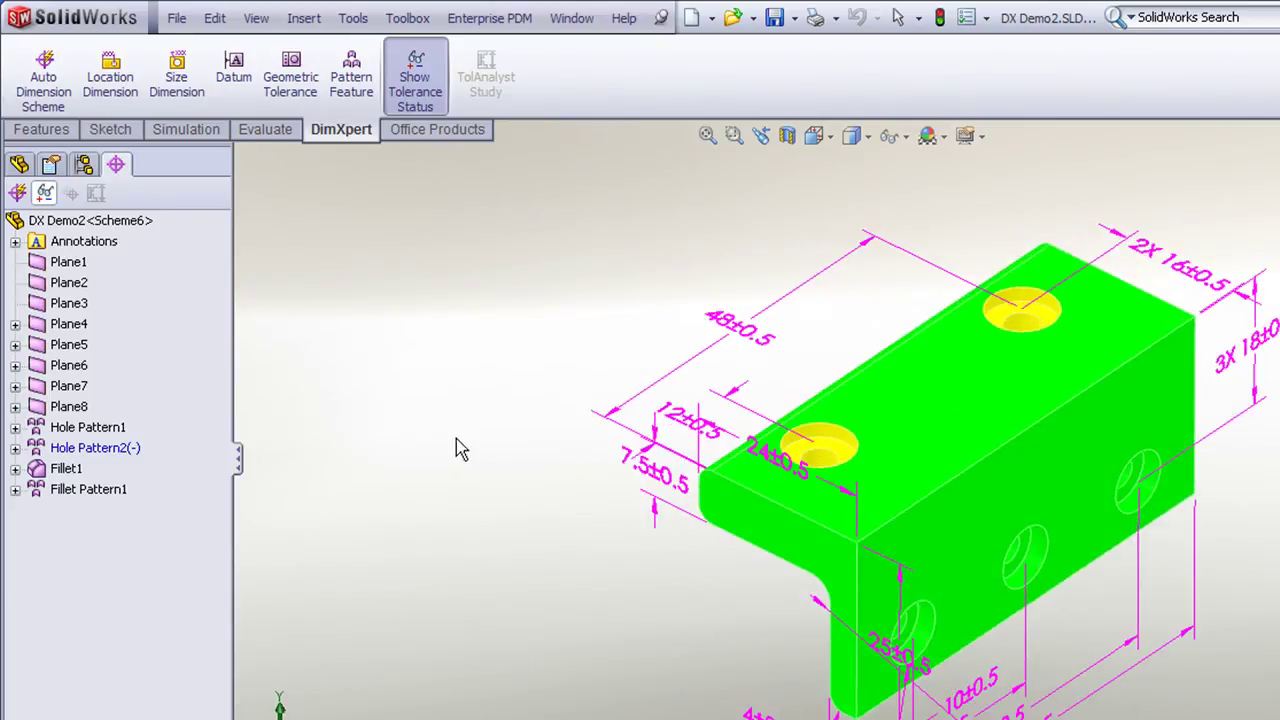
Add a 2X ⌀4.5±0.25 callout with ⌀9±0.2 counterbore 2±0.5 deep to the top holes
left_click(185, 95)
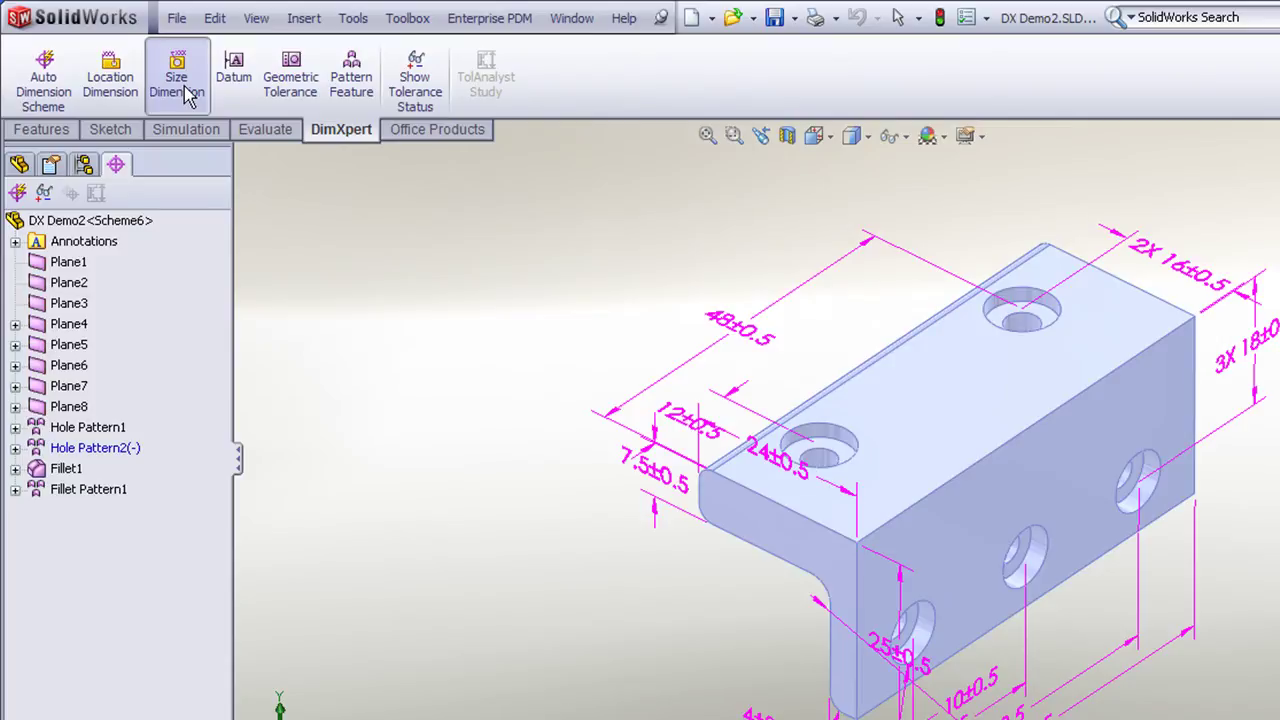
left_click(833, 440)
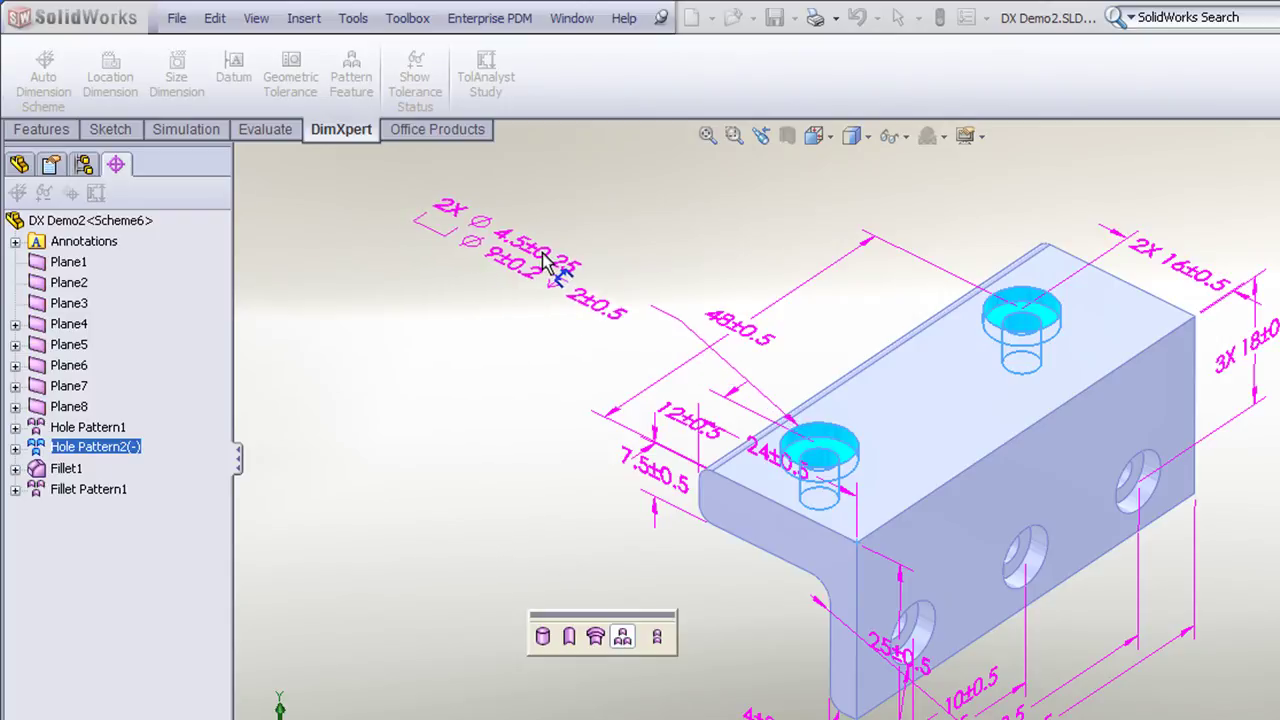
left_click(547, 262)
scroll(672, 298, "down", 2)
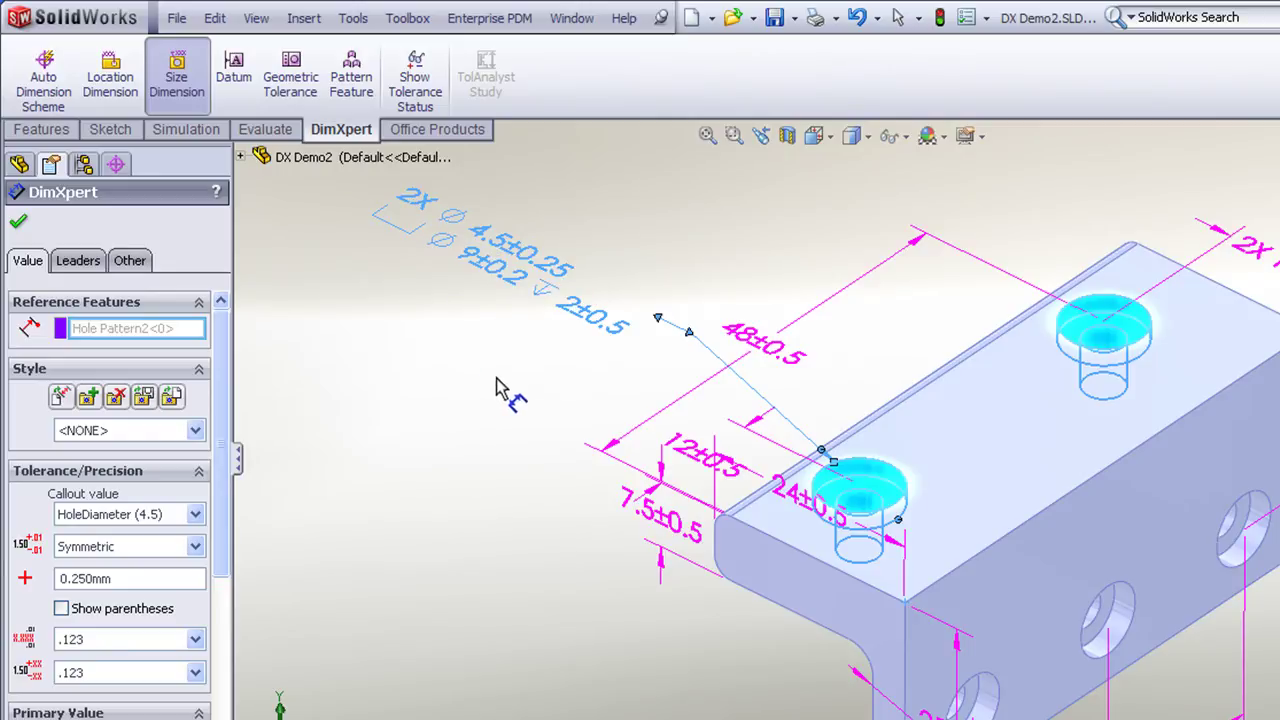
left_click(18, 221)
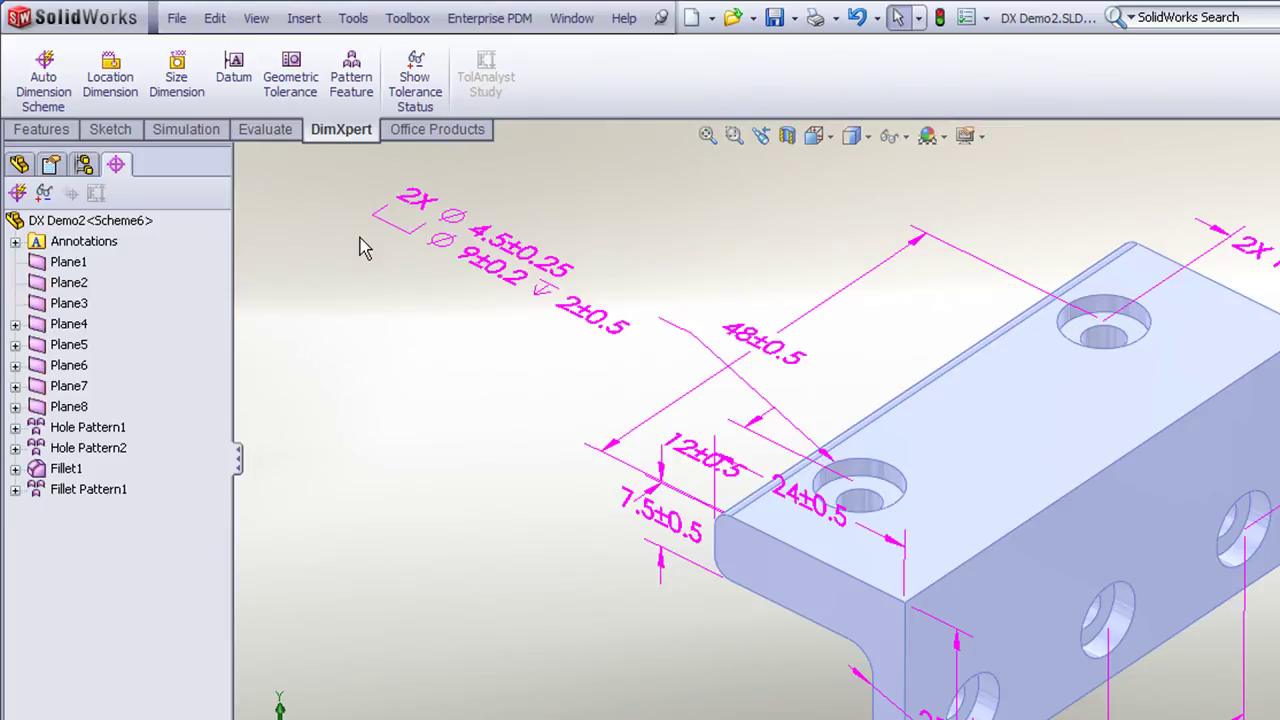
Zoom to fit and briefly turn tolerance status colouring on, then off
left_click(706, 137)
left_click(416, 90)
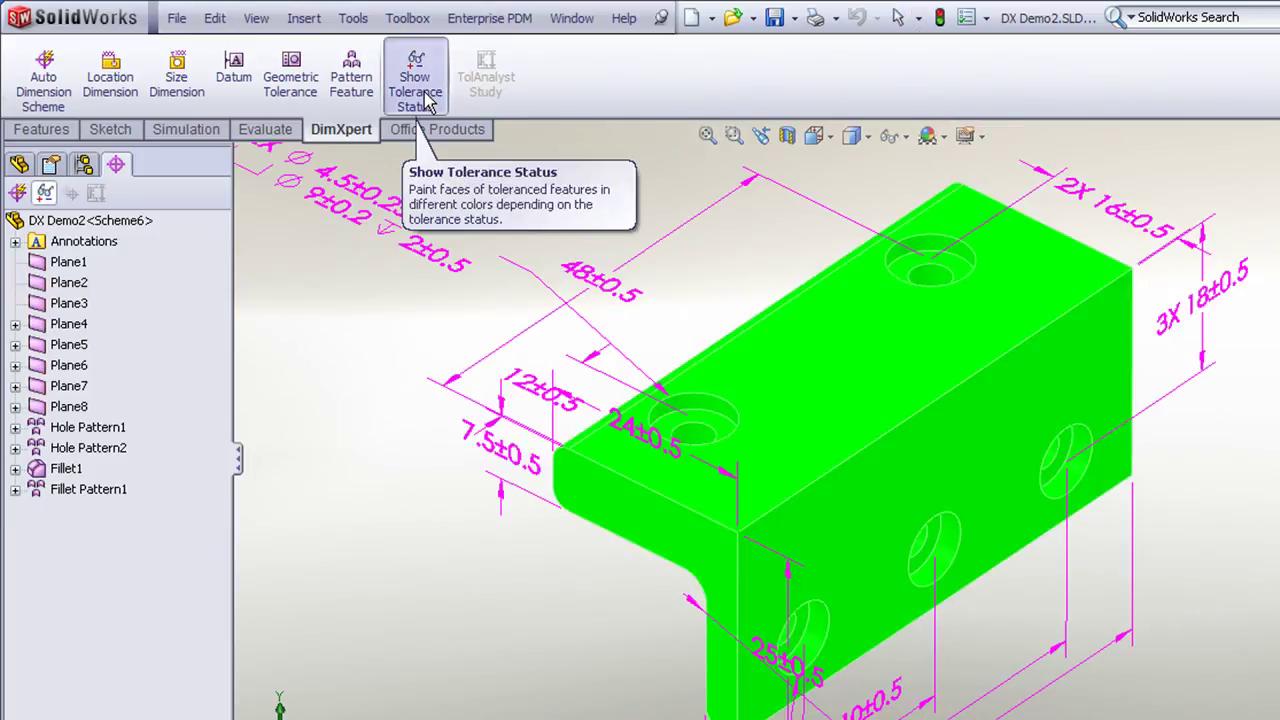
left_click(417, 95)
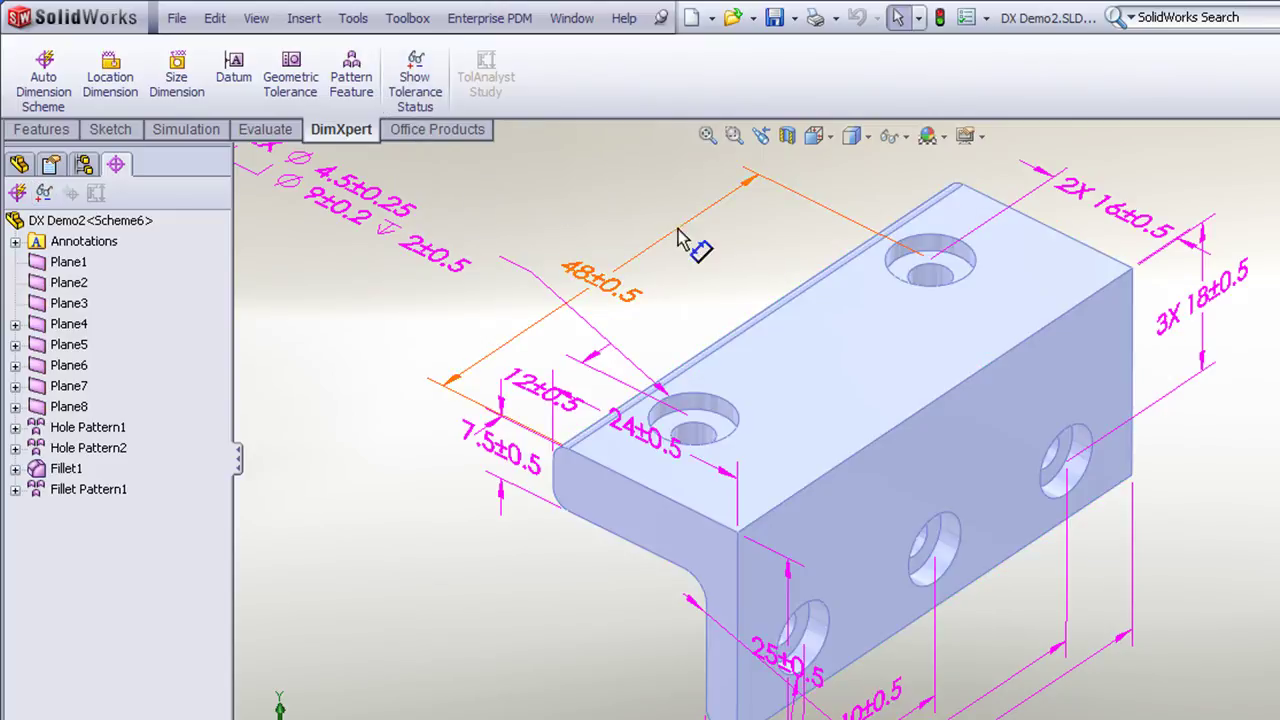
Make a drawing from the DX Demo2 part with Import Annotations and DimXpert Annotations checked
left_click(711, 18)
left_click(714, 68)
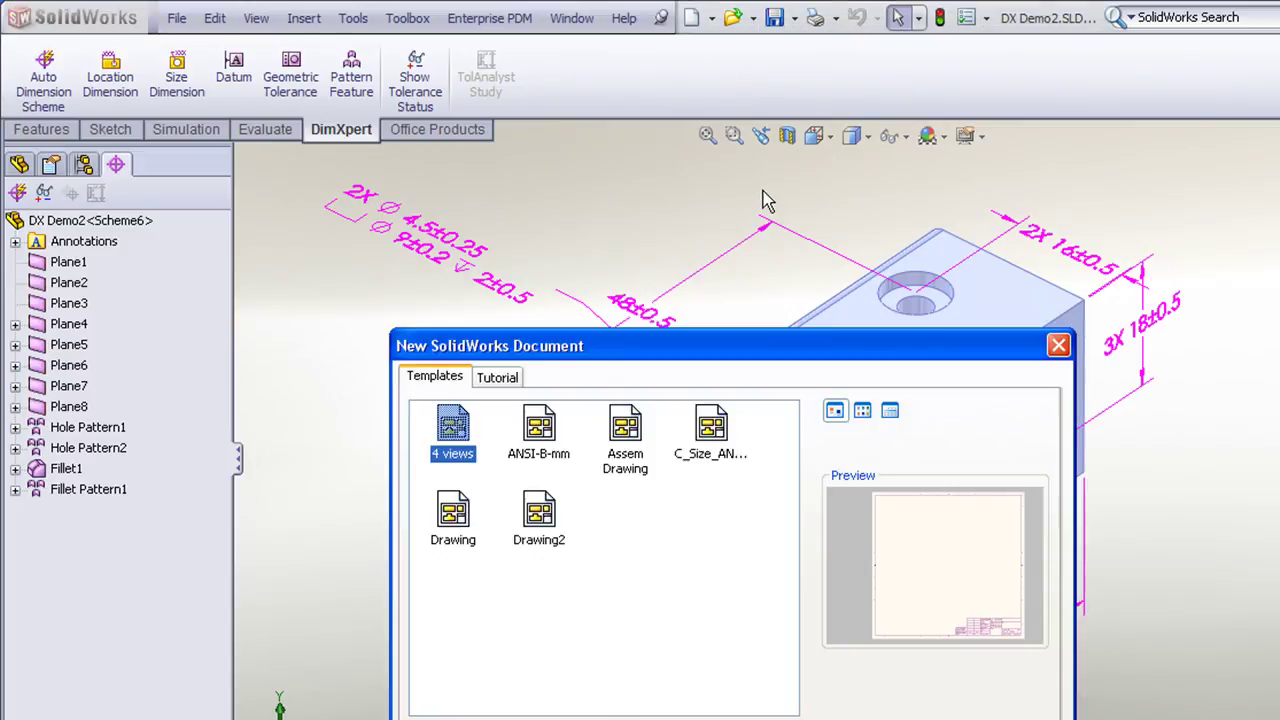
left_click(543, 424)
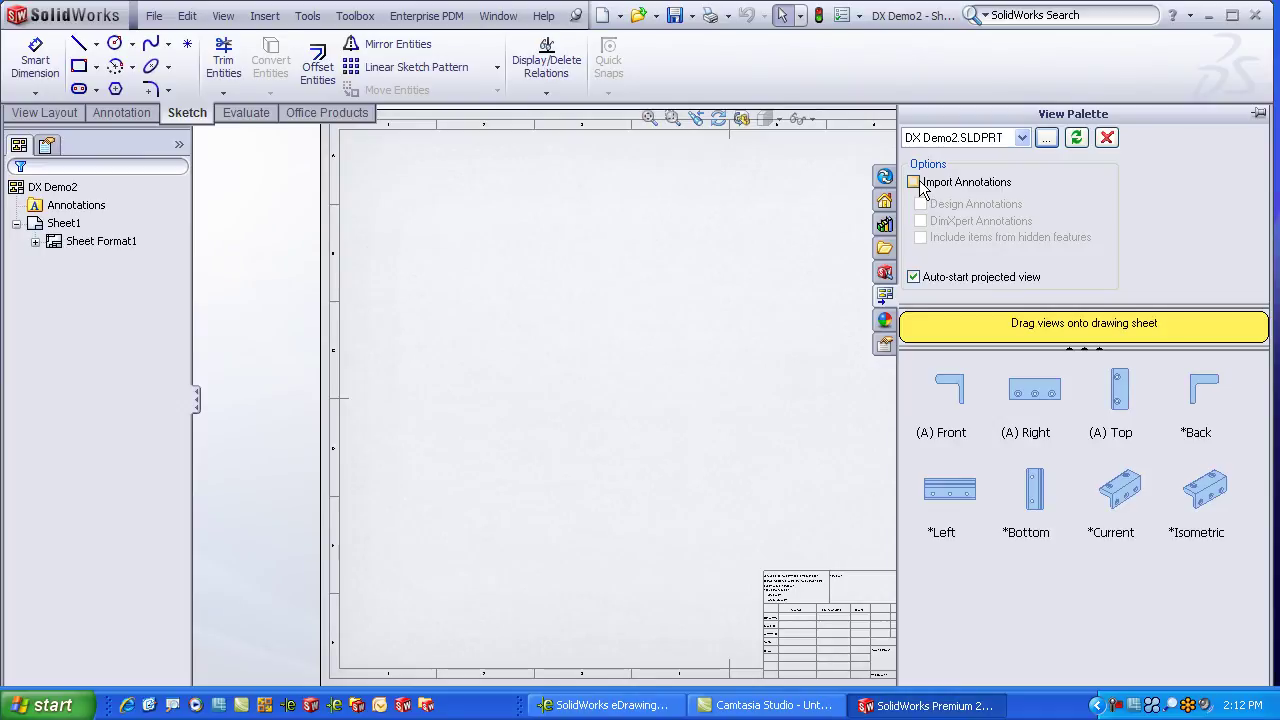
left_click(915, 184)
left_click(920, 221)
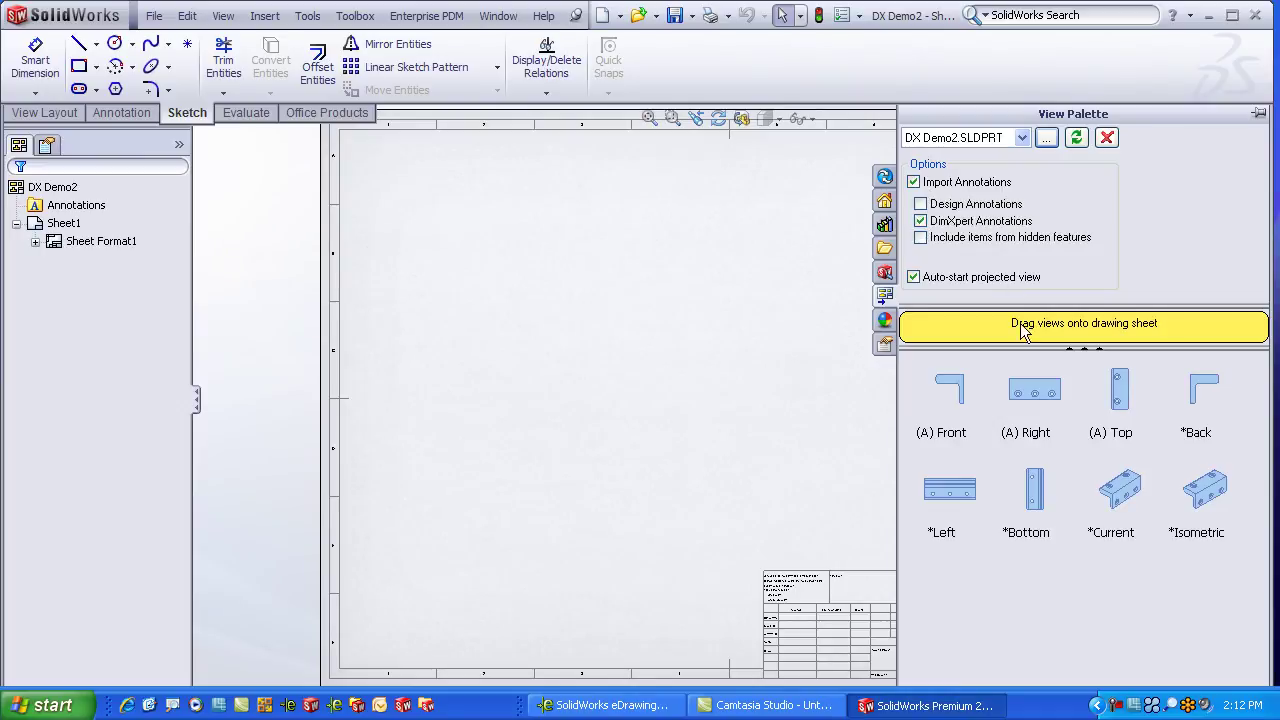
Place the (A) Front, (A) Top and (A) Right views on the sheet without projected views
left_click_drag(958, 398, 510, 418)
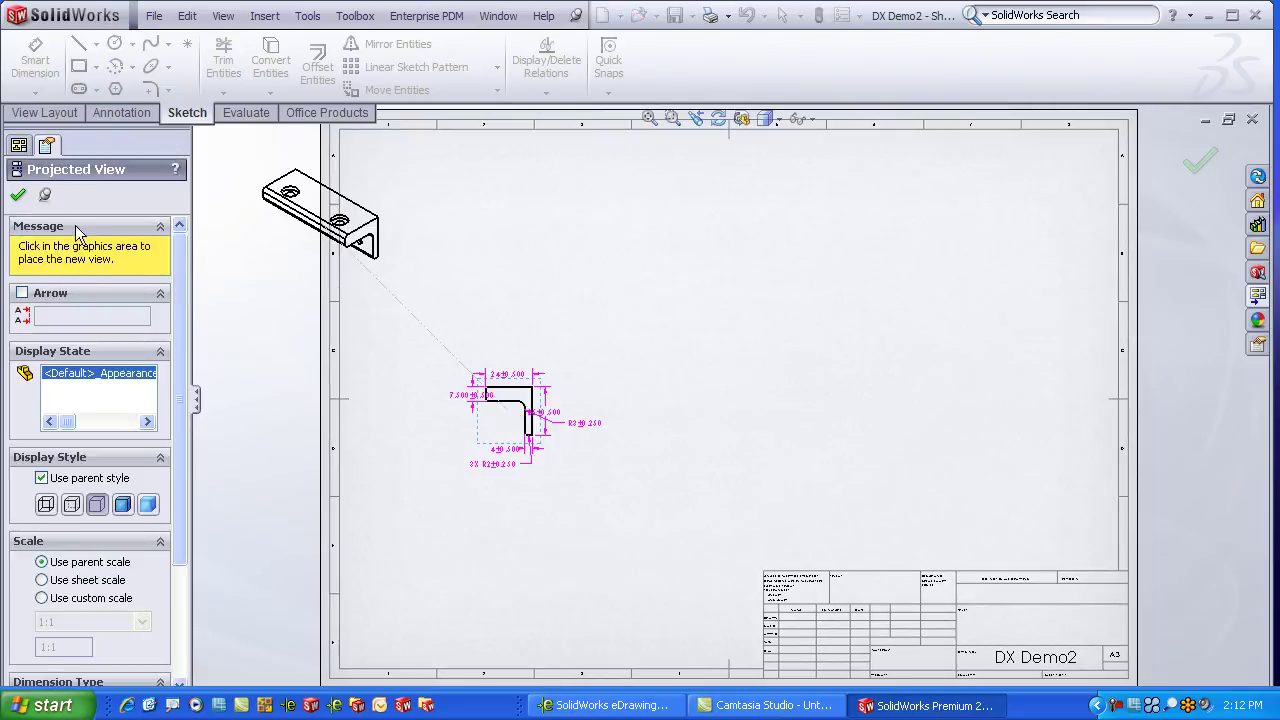
left_click(18, 196)
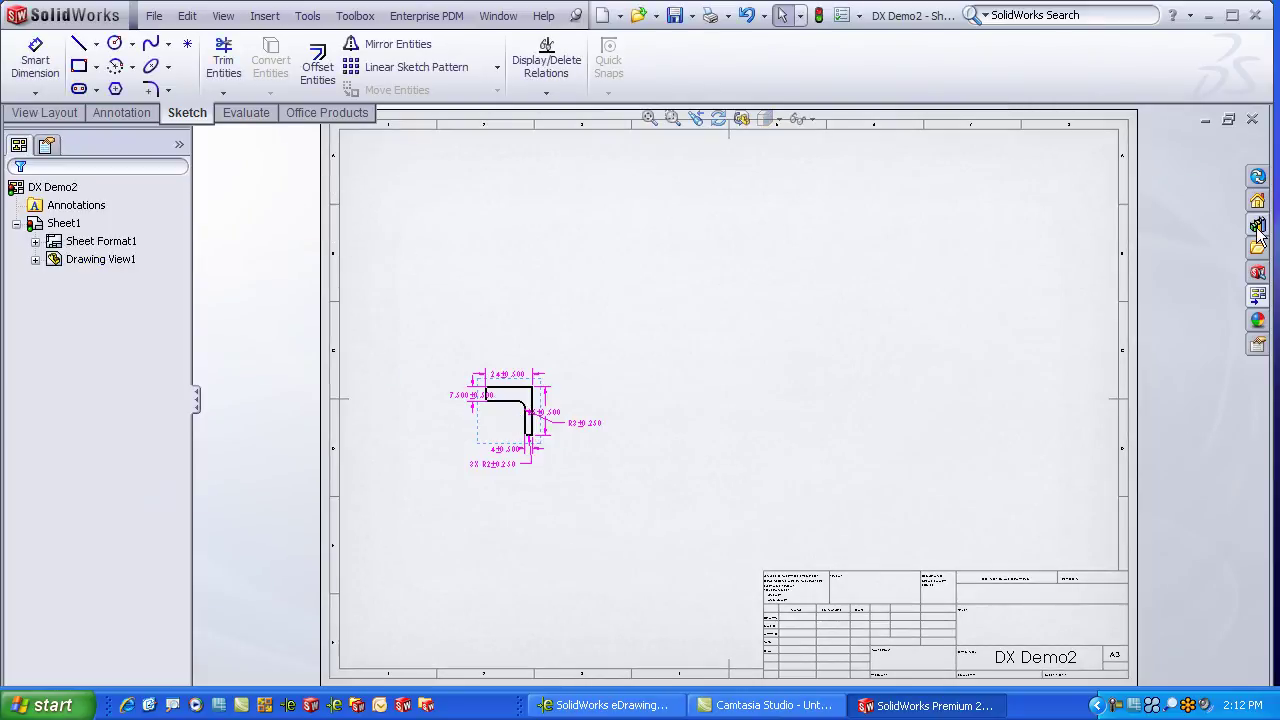
left_click(1258, 297)
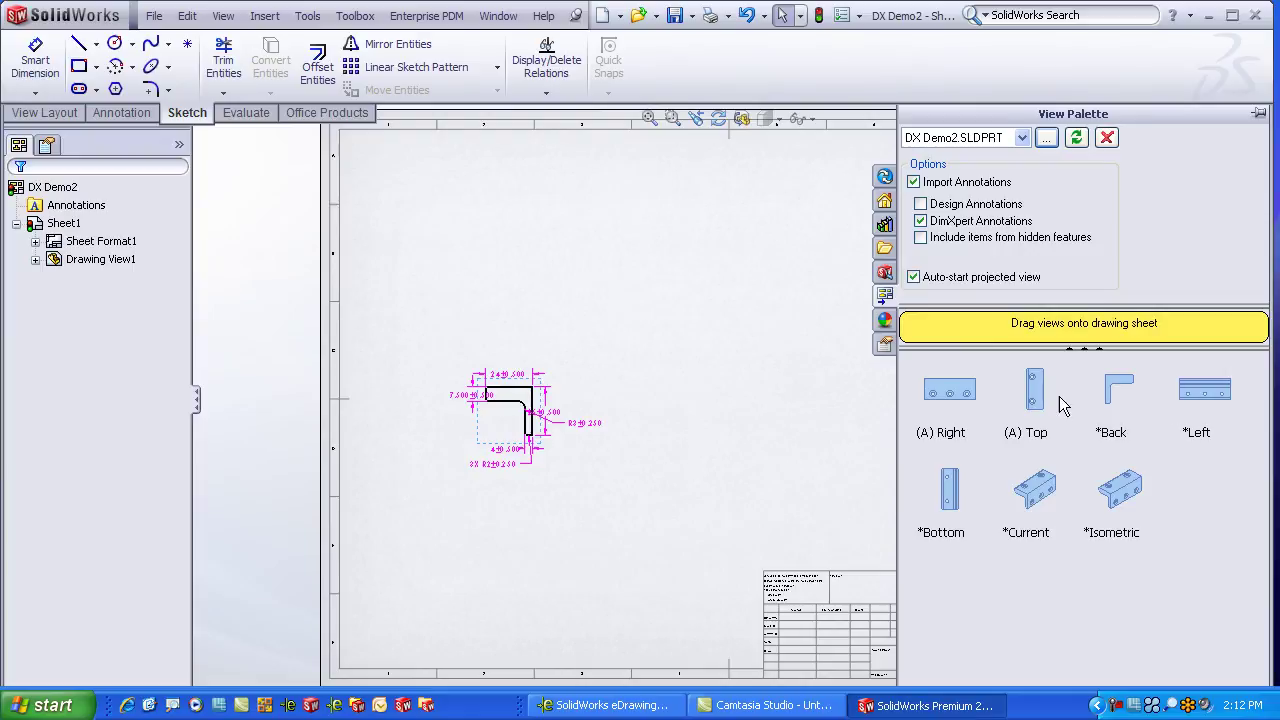
mouse_move(1036, 390)
left_mouse_down()
mouse_move(652, 268)
mouse_move(492, 264)
left_mouse_up()
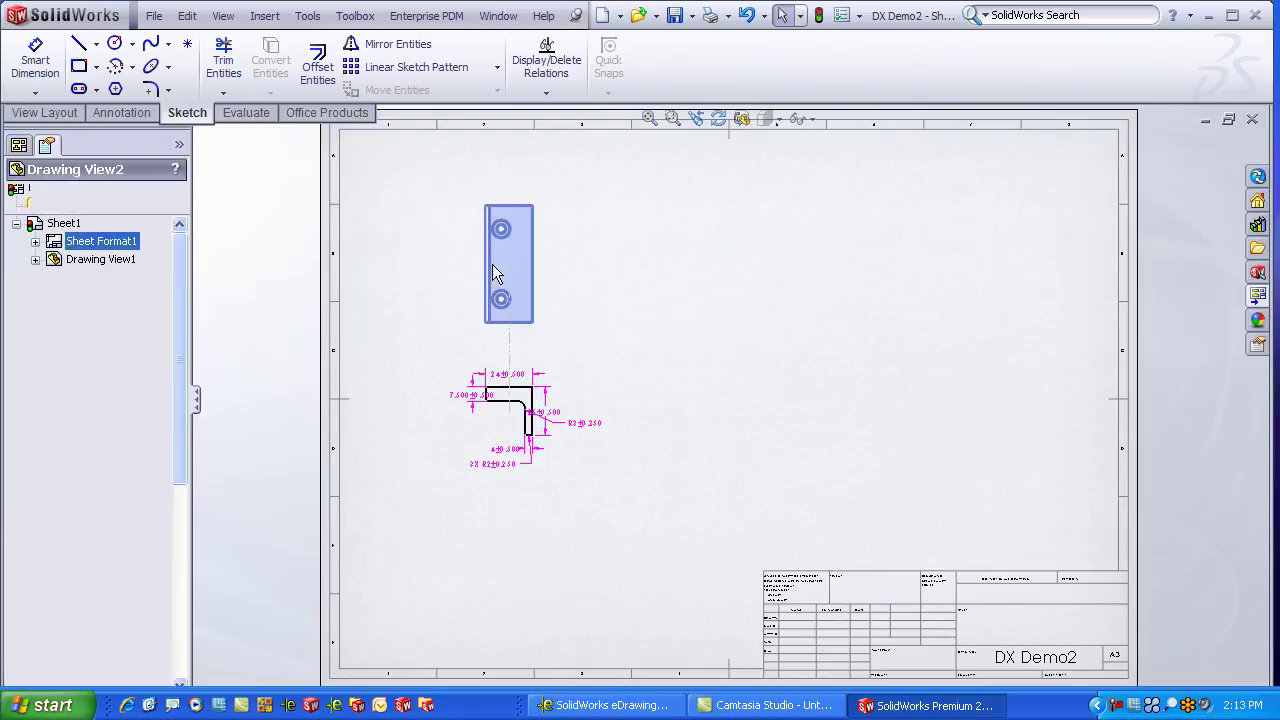
key("Escape")
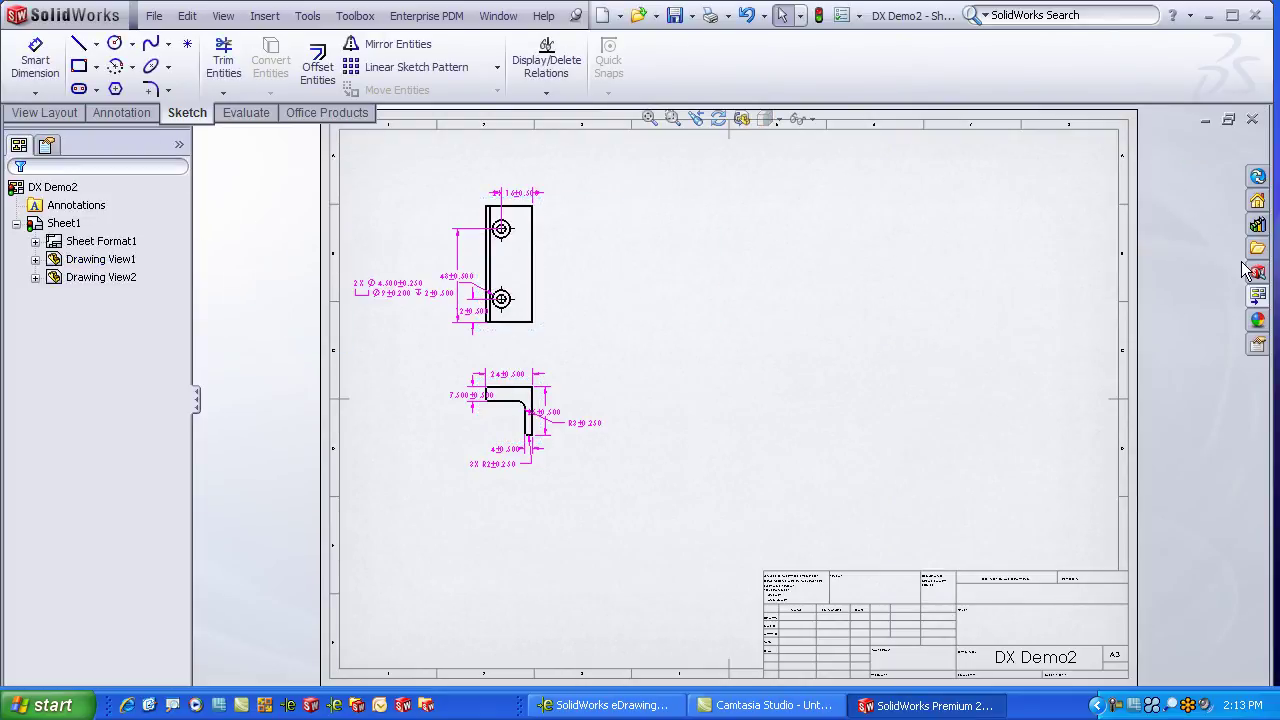
left_click(1258, 297)
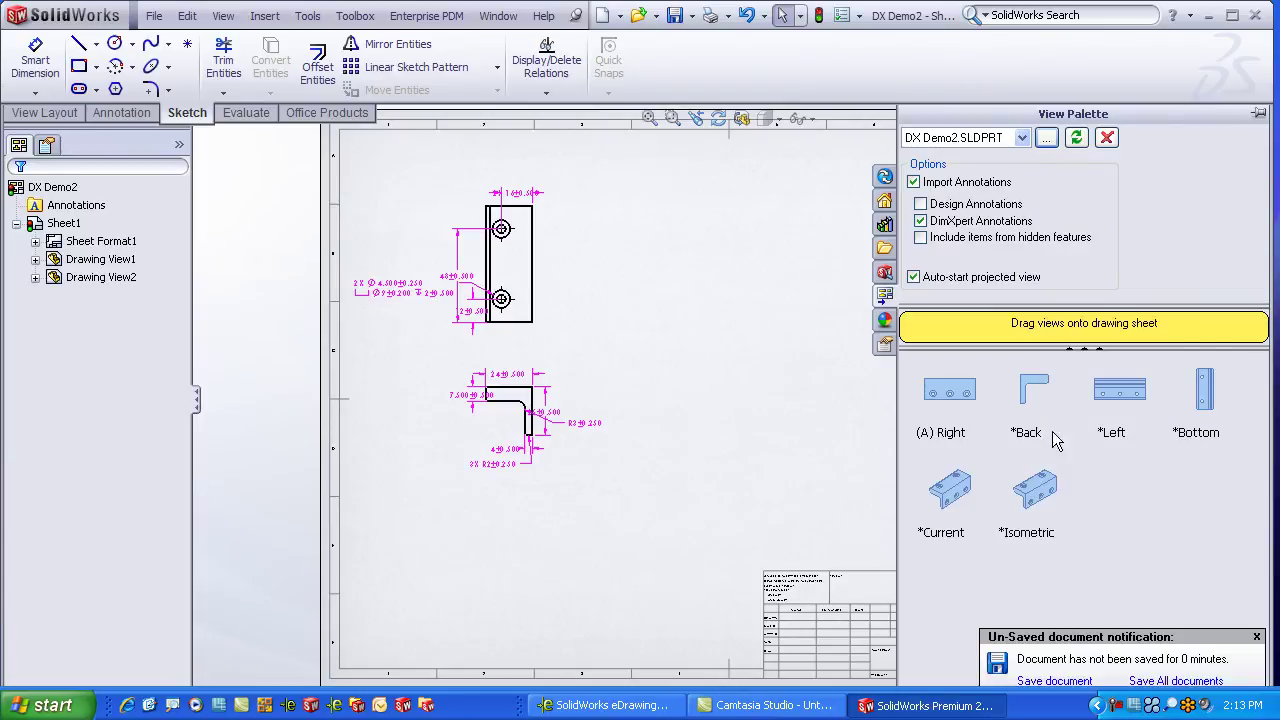
left_click_drag(950, 390, 790, 447)
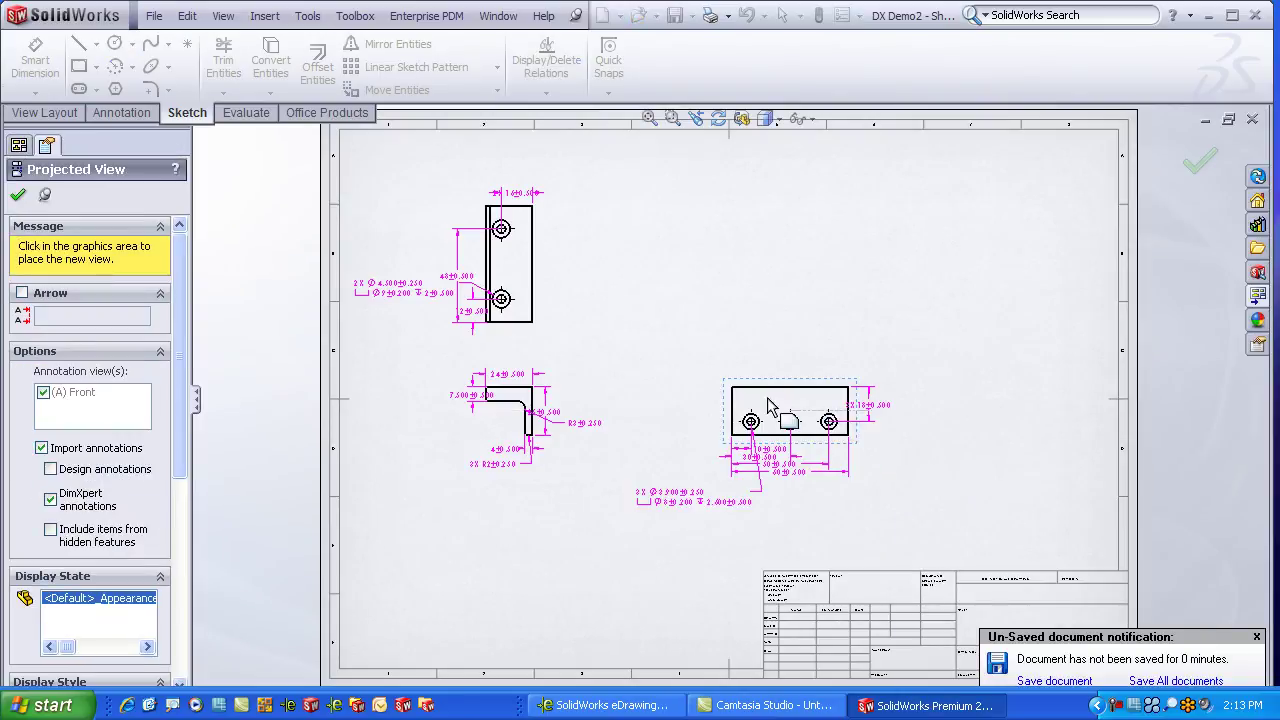
key("Escape")
scroll(420, 240, "down", 2)
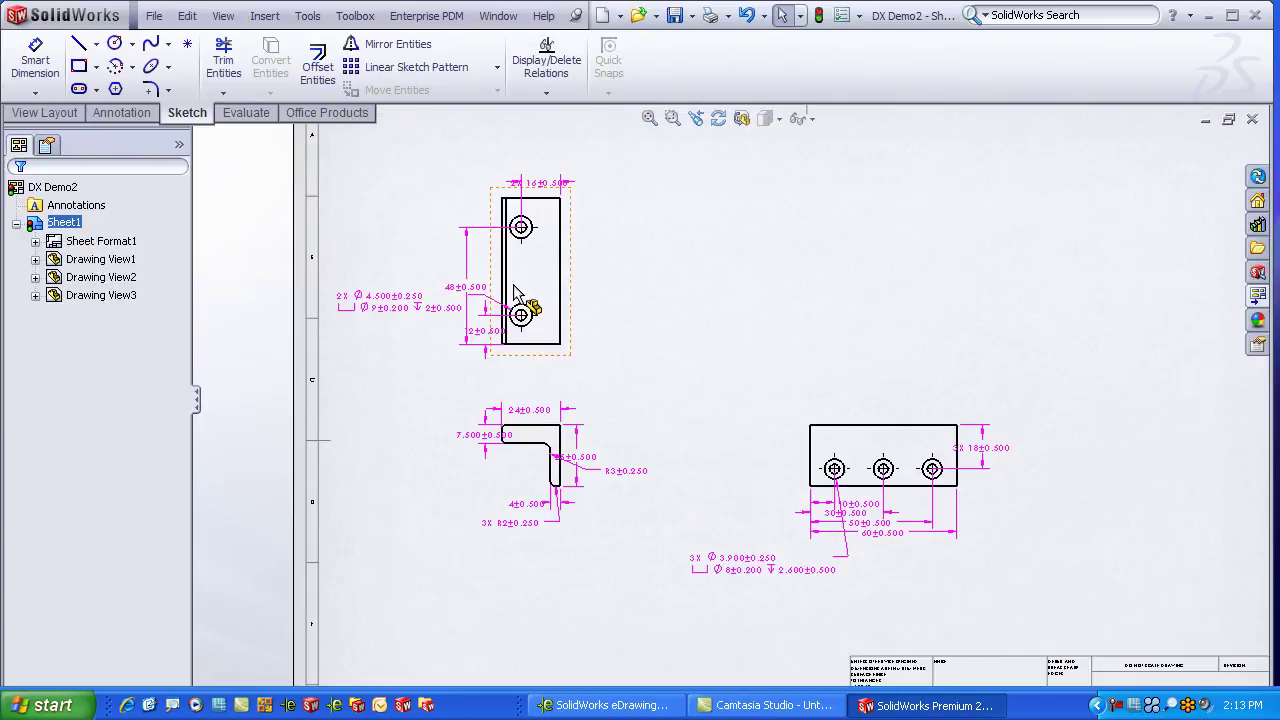